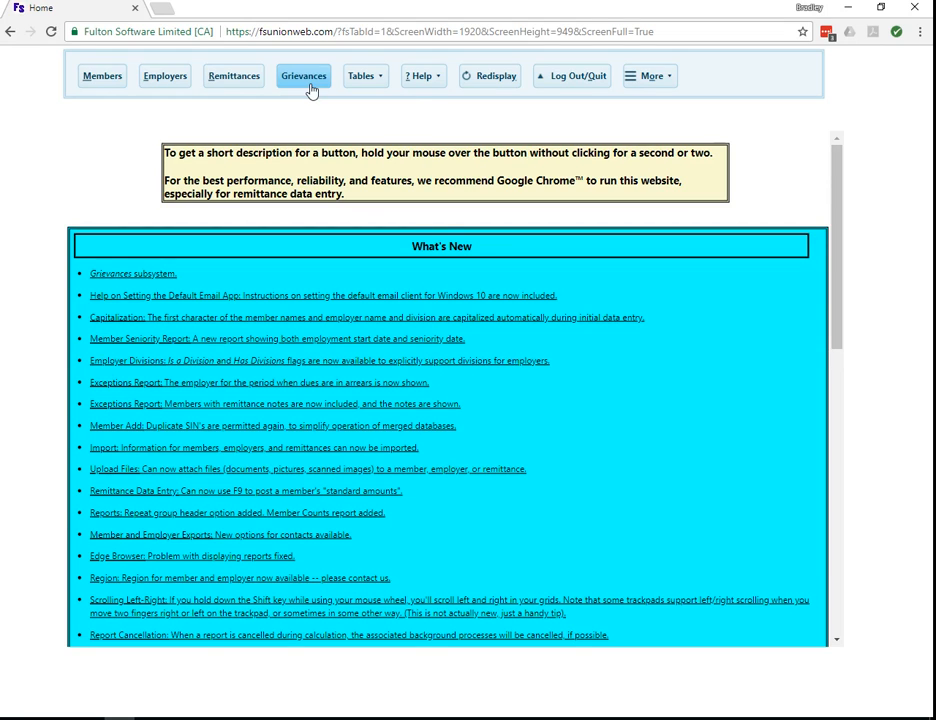
Open a blank Add Grievance form from the Grievances list.
left_click(311, 90)
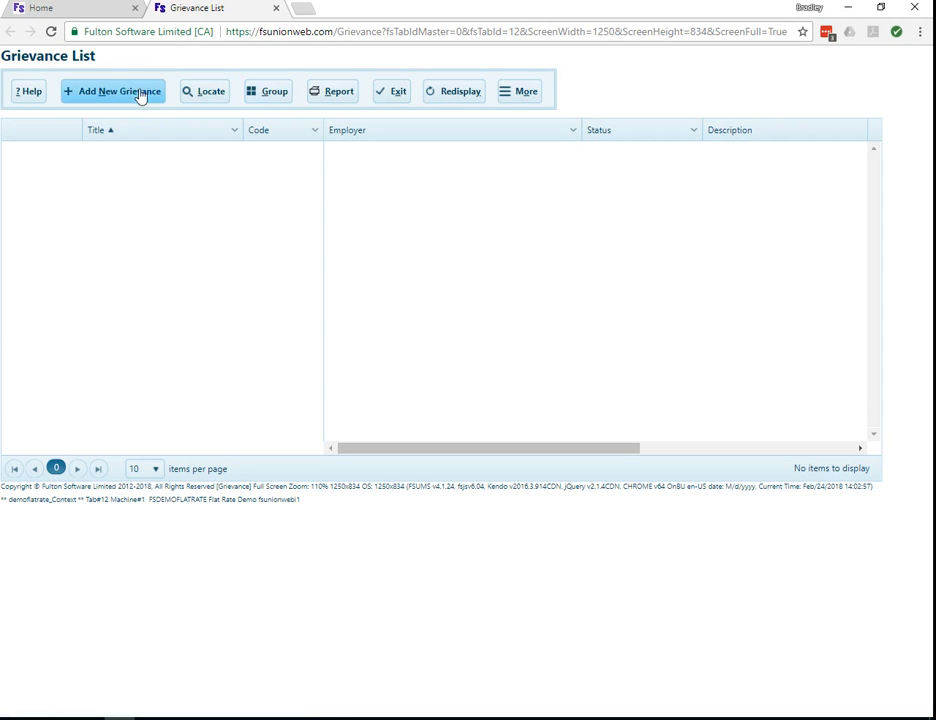
left_click(133, 93)
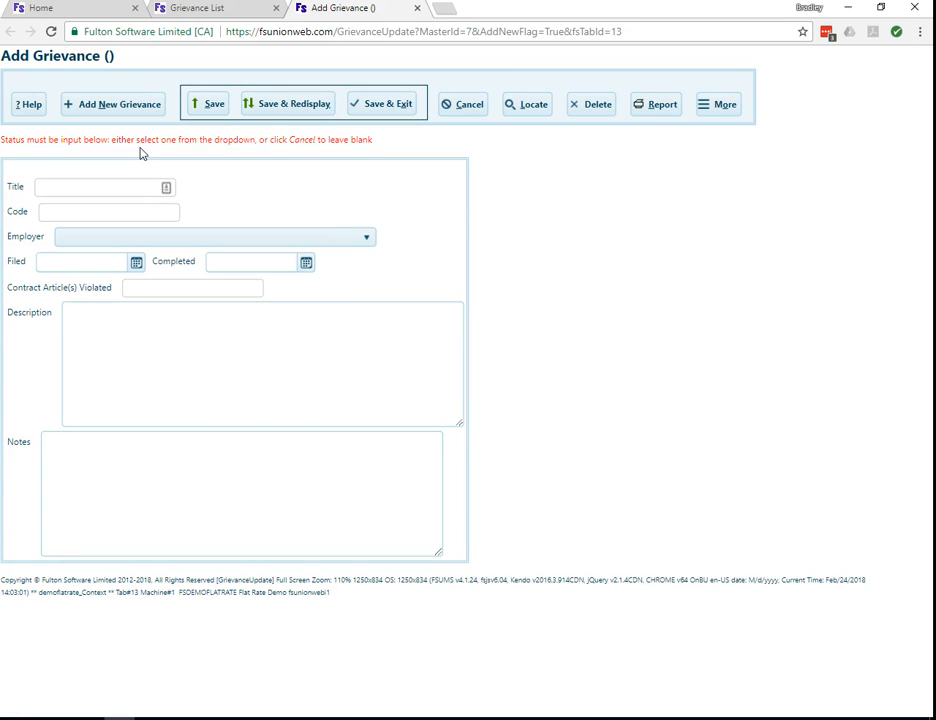
Enter title 'Grievance Example 1', code 'EXAMPLE' and employer Vulcano Software (VULCANO).
left_click(130, 188)
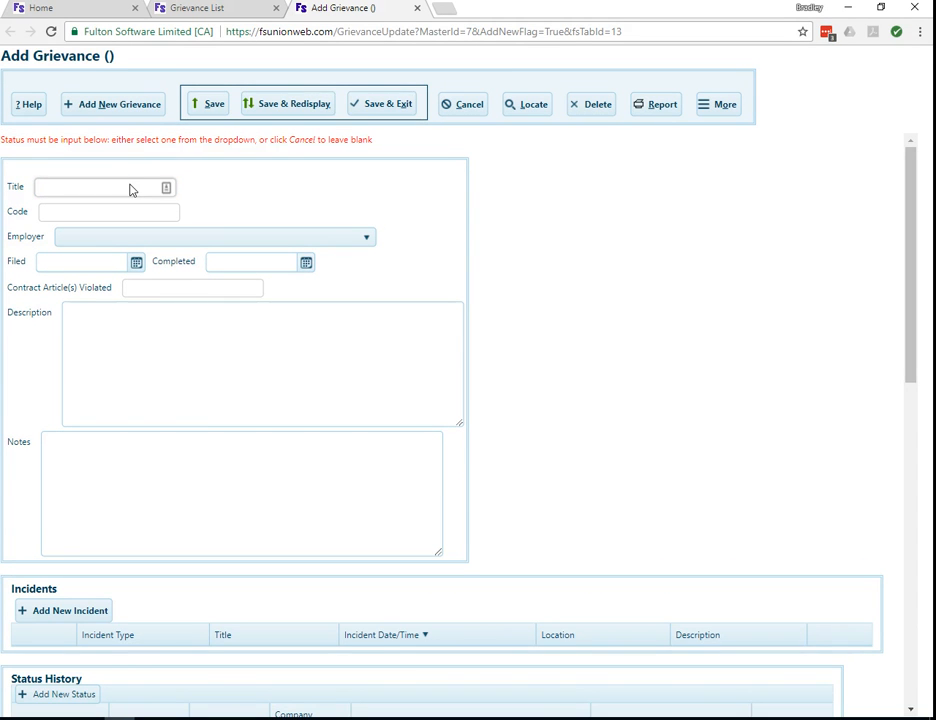
type("Grievance Exmp")
key("BackSpace")
key("BackSpace")
type("ample 1")
key("Tab")
type("EXAMPLE")
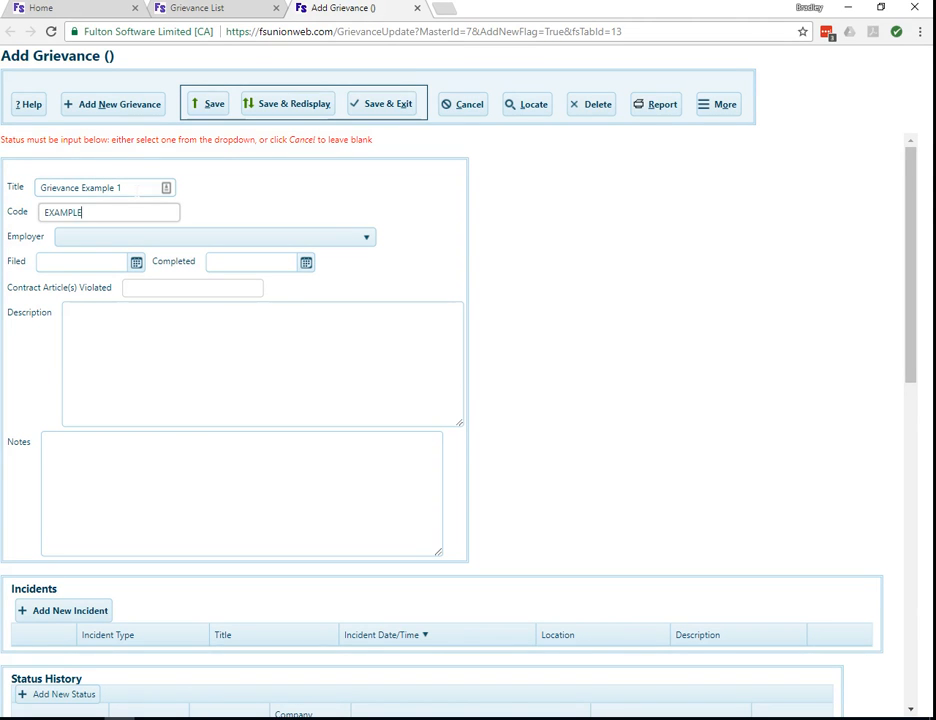
left_click(148, 238)
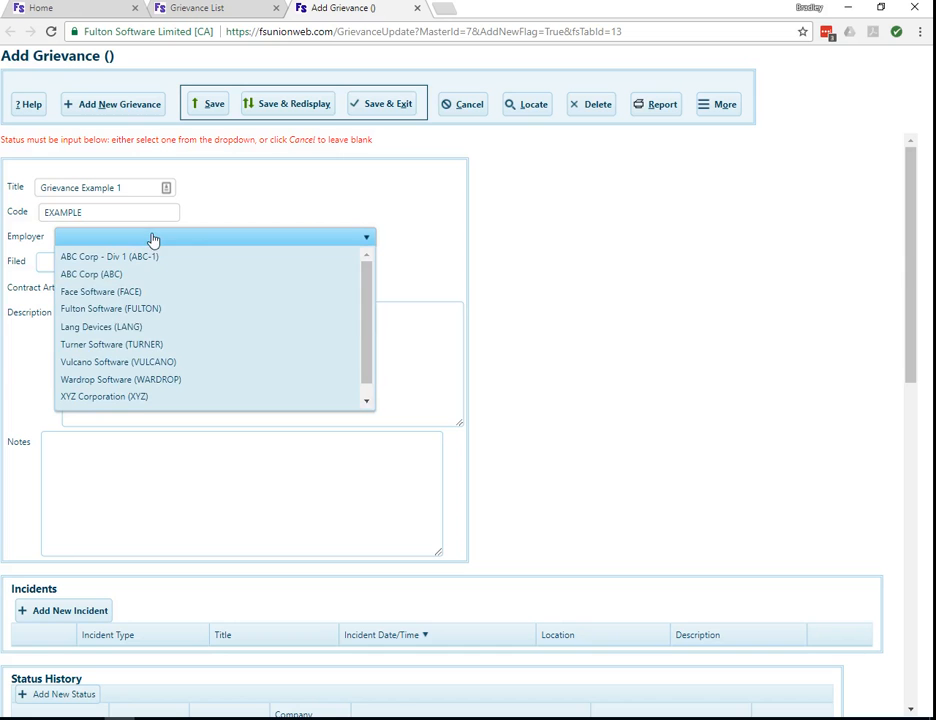
left_click(160, 365)
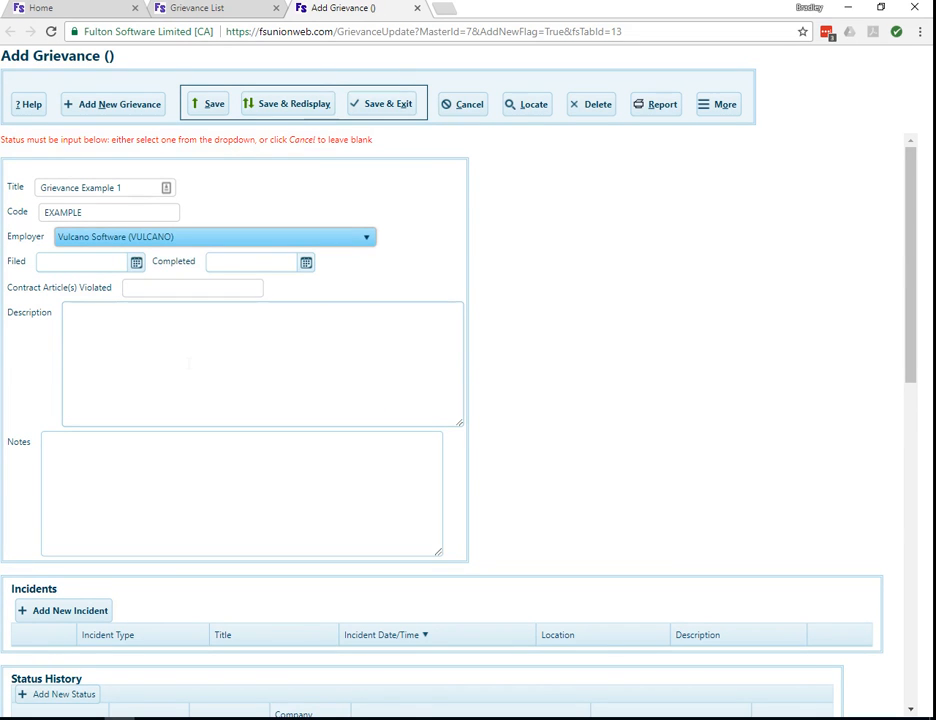
scroll(566, 449, "down", 1)
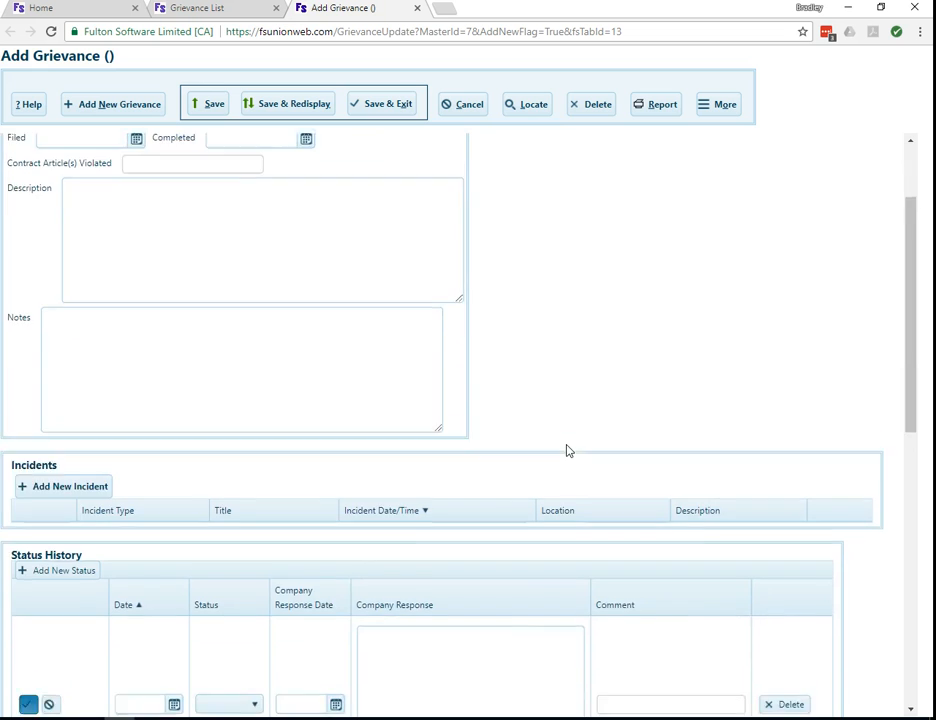
Add and commit a Status History row dated 1/1/2018 with status Preliminary.
scroll(566, 449, "down", 3)
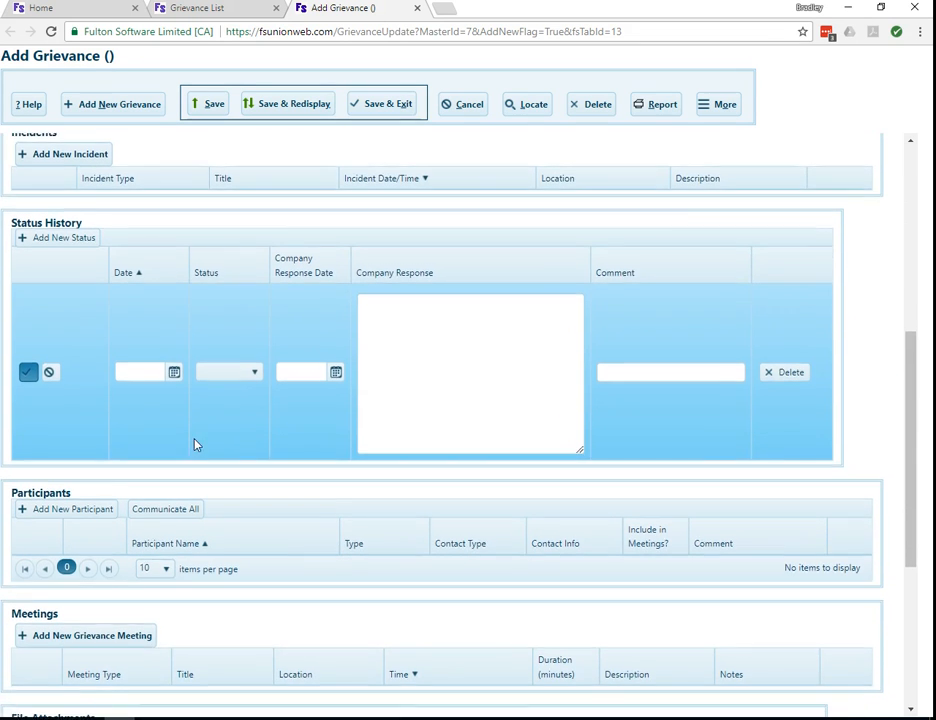
left_click(146, 372)
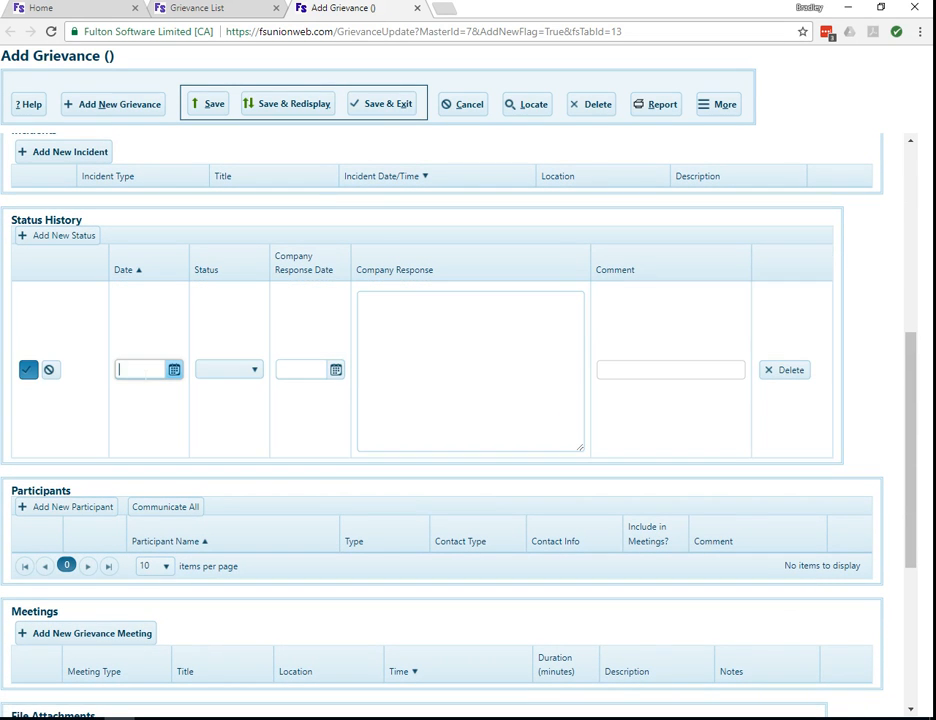
type("1/1/2018")
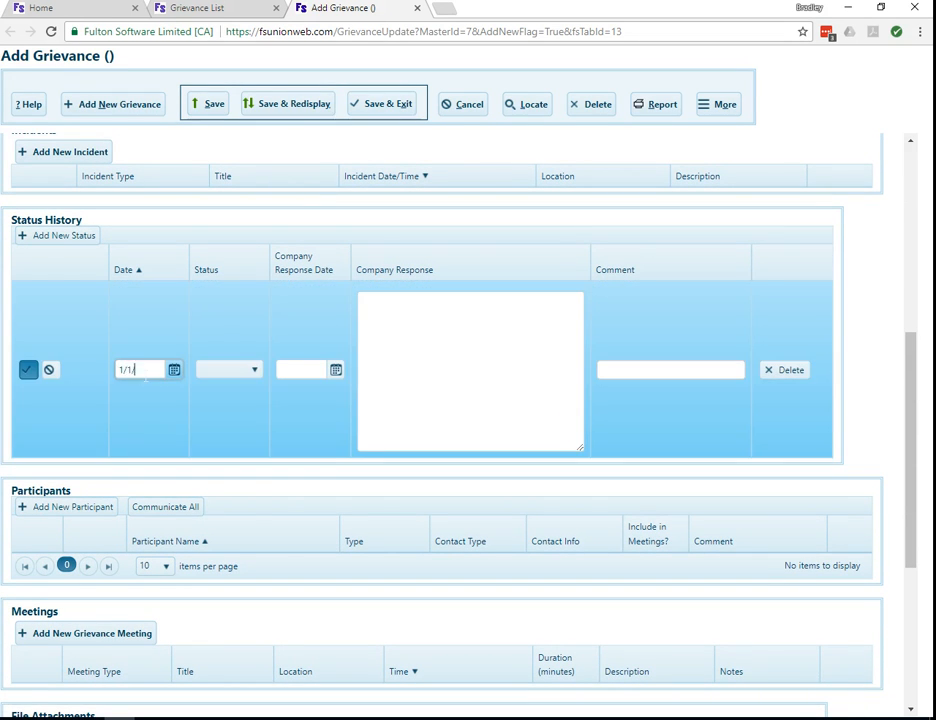
key("Tab")
key("alt+Down")
key("Down")
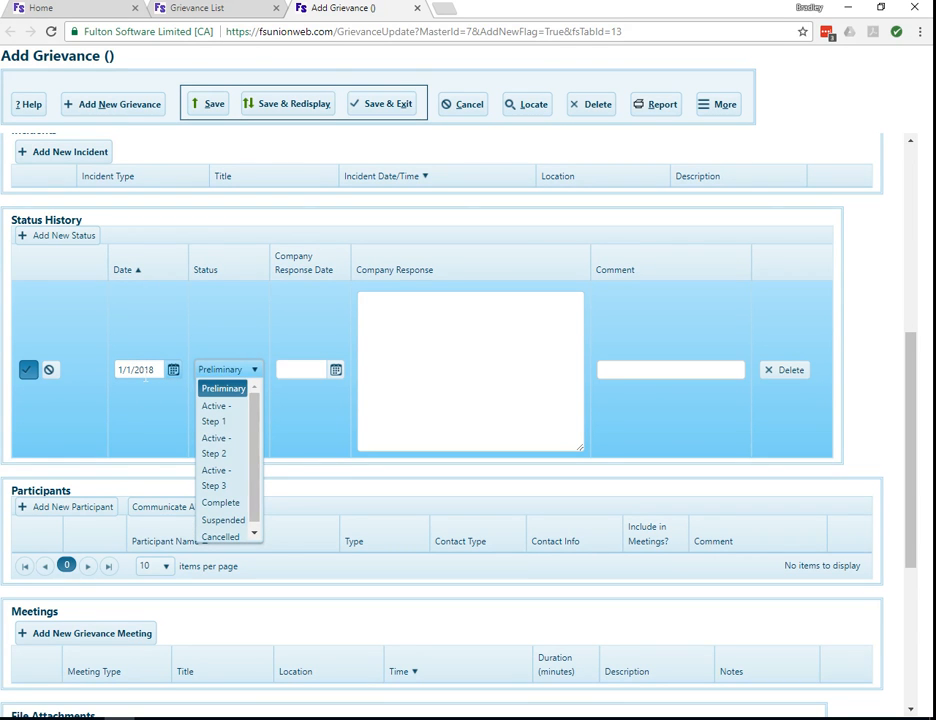
key("Tab")
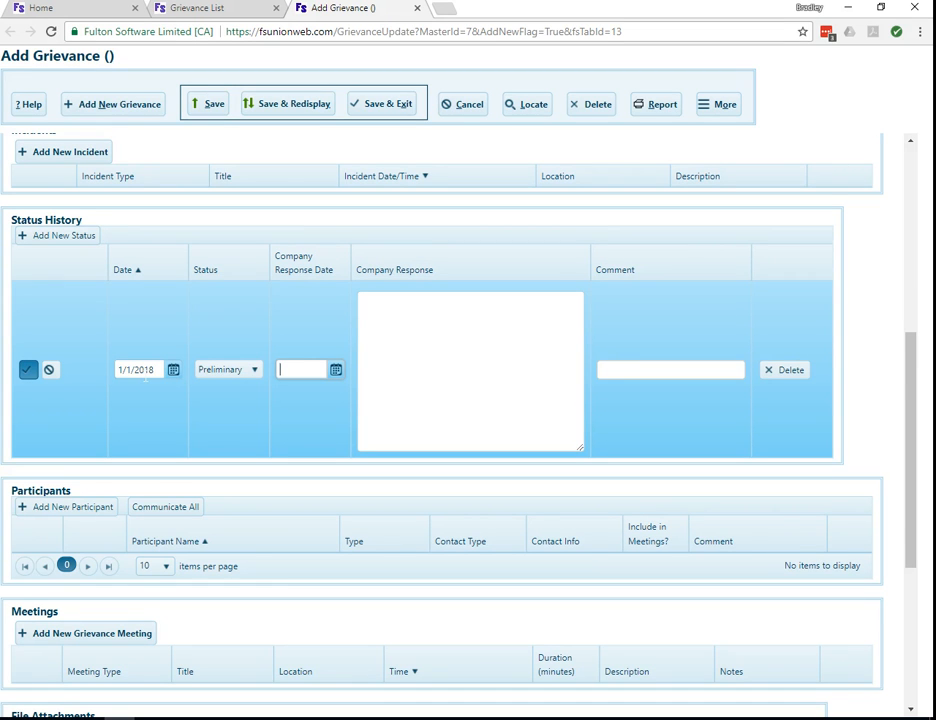
left_click(28, 370)
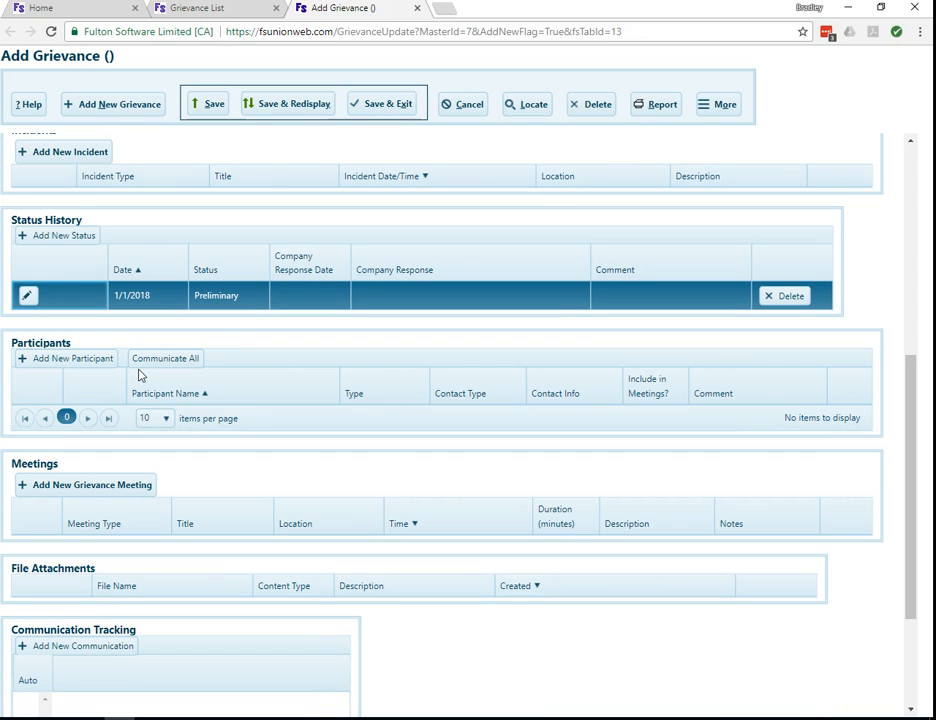
scroll(139, 374, "up", 1)
scroll(139, 374, "up", 4)
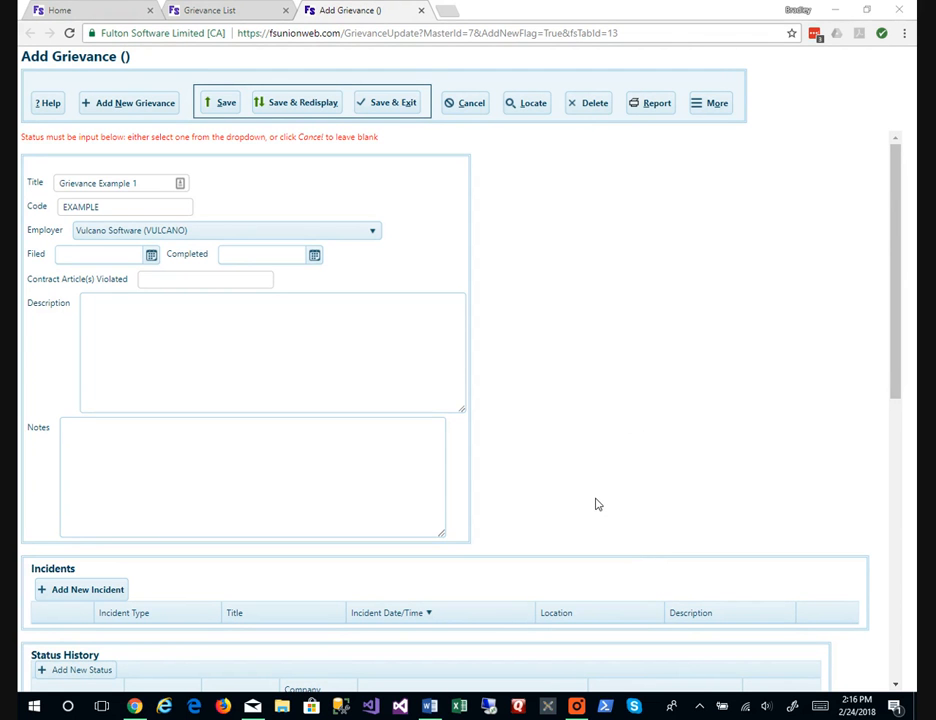
scroll(596, 504, "down", 3)
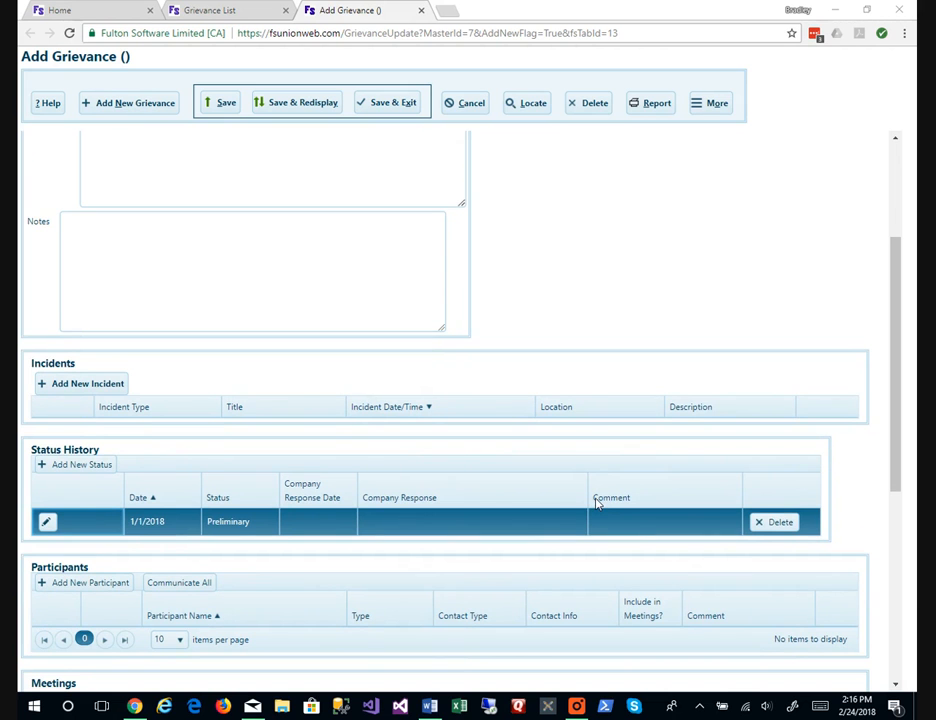
scroll(596, 504, "down", 2)
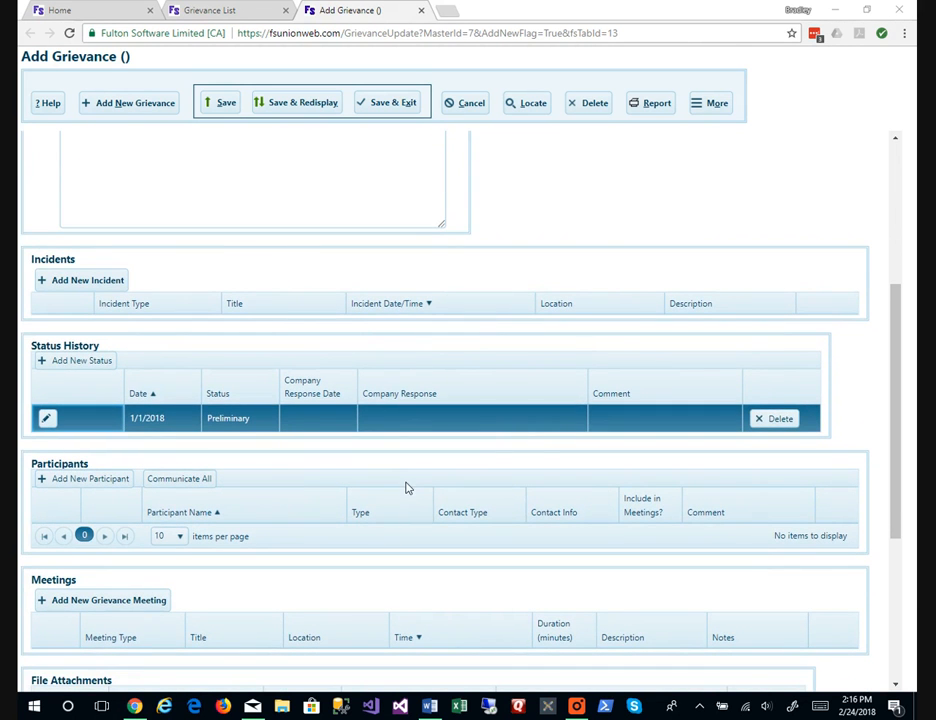
scroll(407, 489, "down", 5)
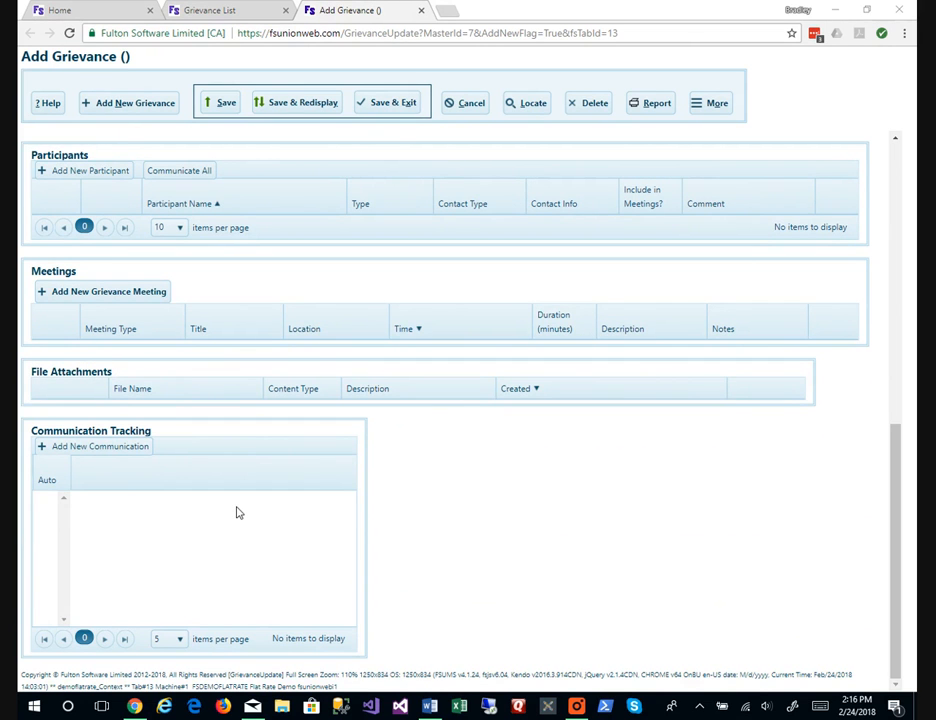
scroll(237, 512, "up", 3)
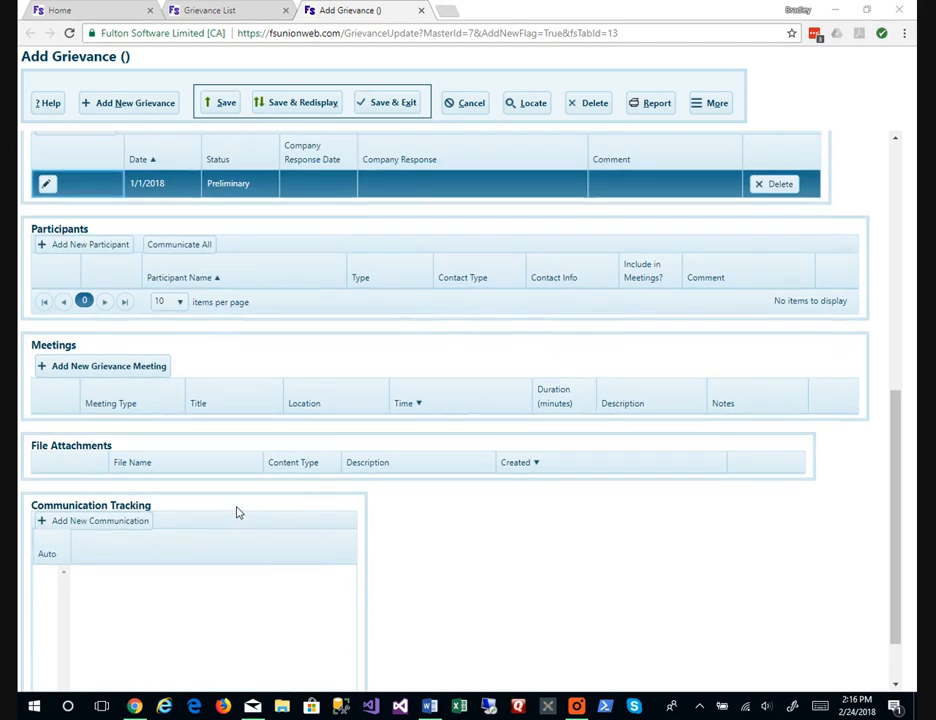
scroll(237, 512, "up", 2)
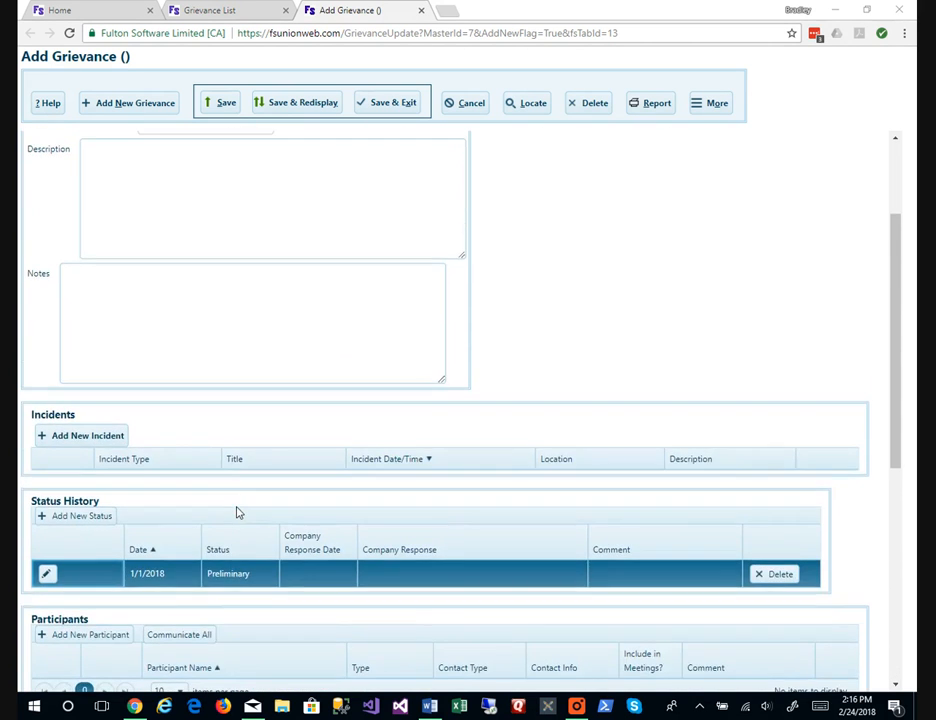
scroll(237, 512, "up", 2)
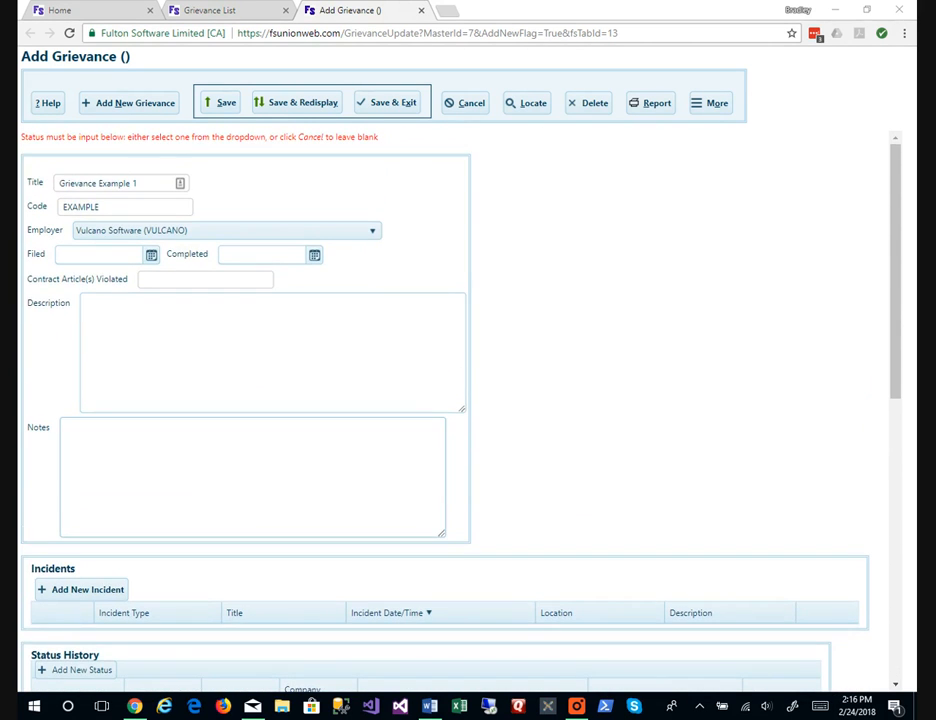
scroll(574, 510, "down", 4)
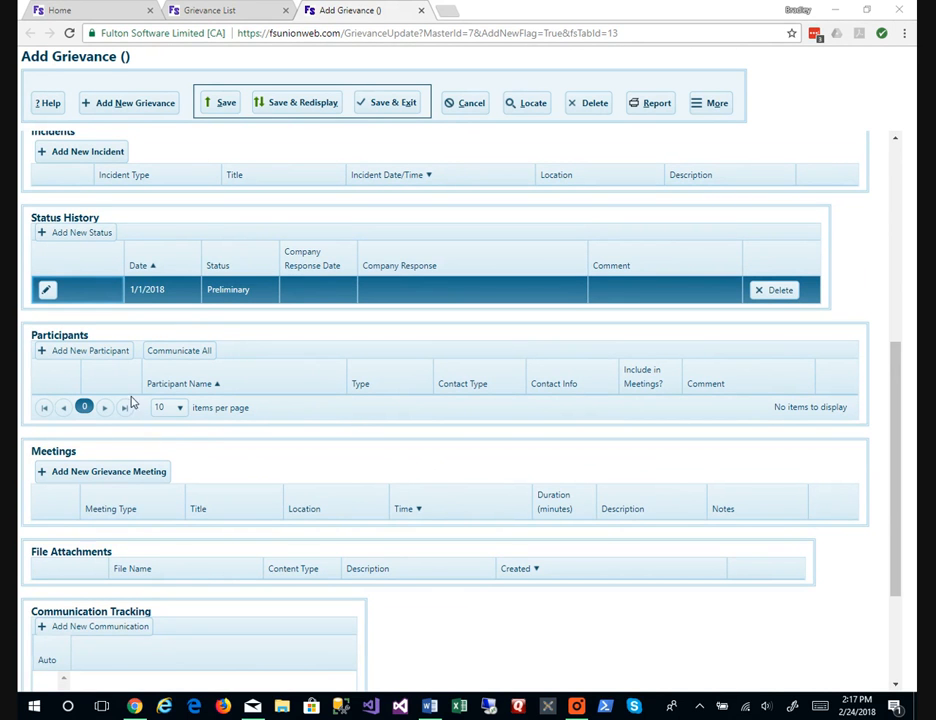
Add a Member participant, found by a surname search.
left_click(112, 357)
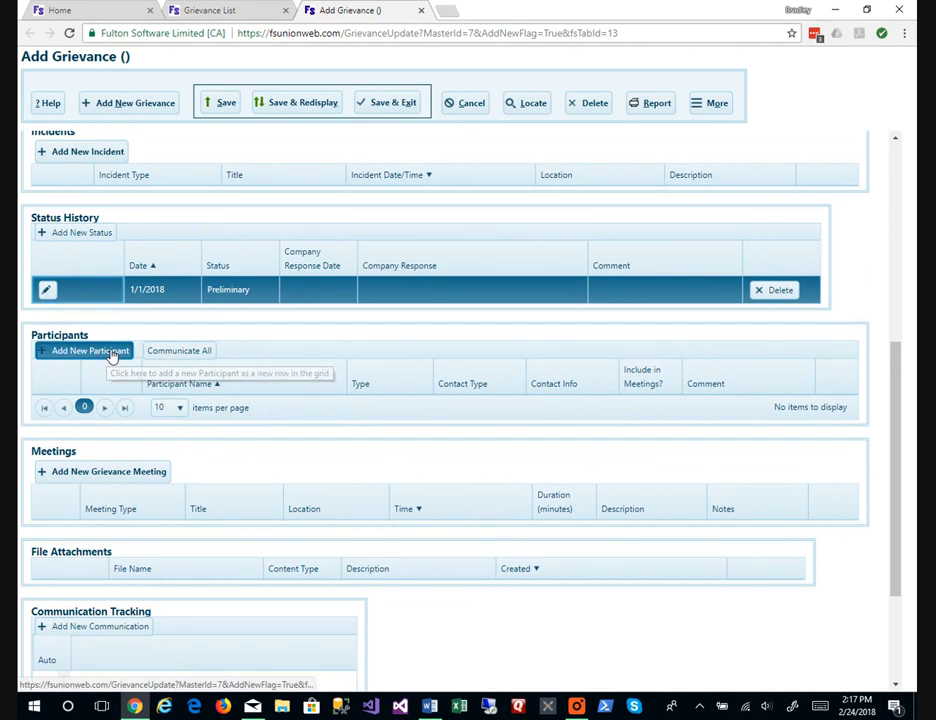
left_click(138, 403)
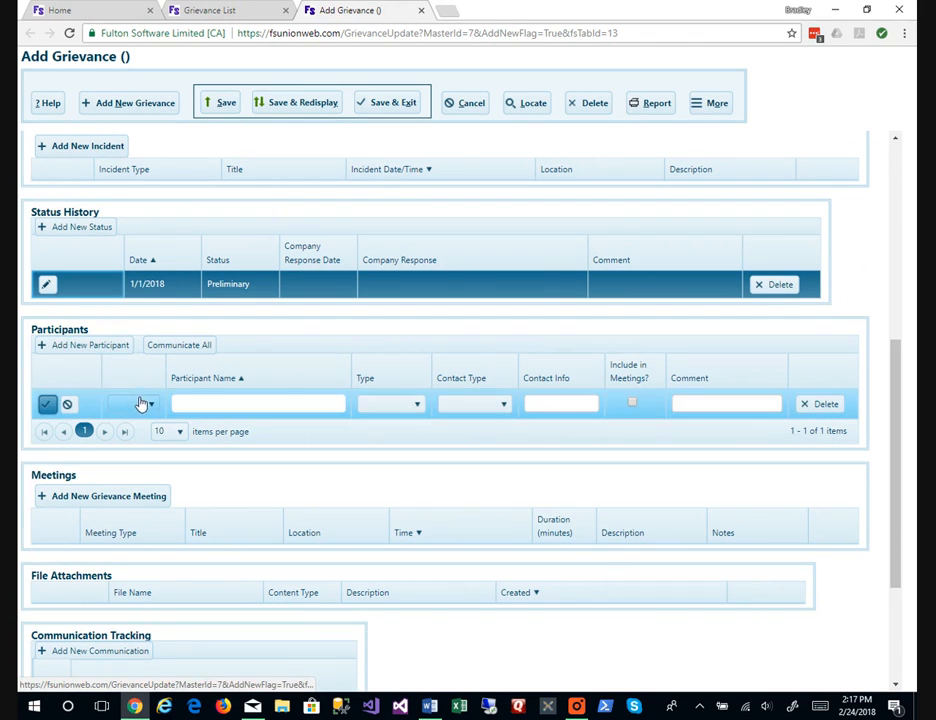
left_click(138, 404)
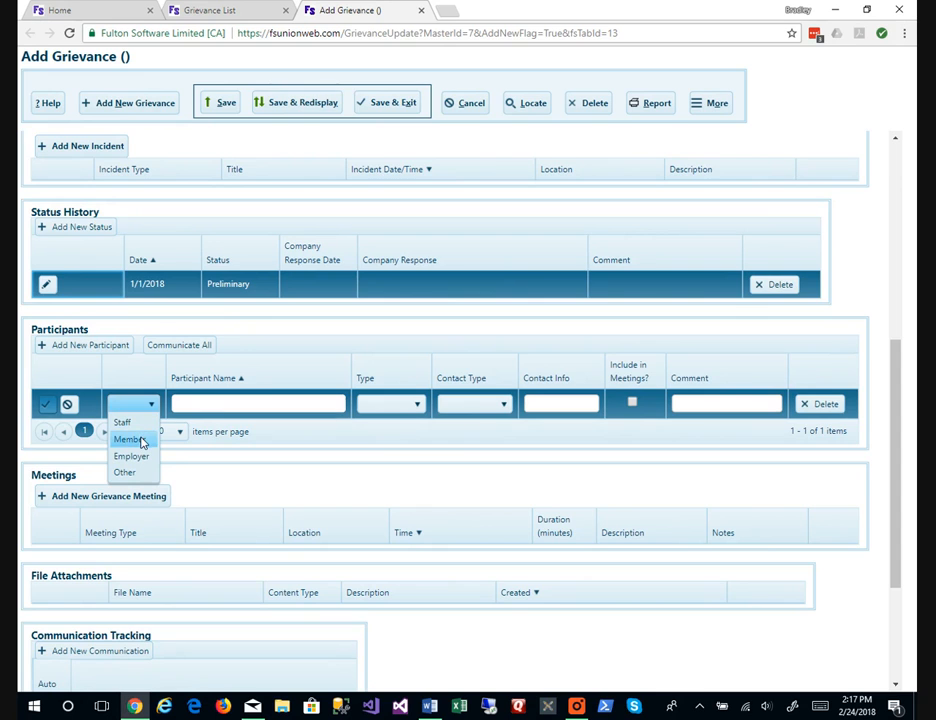
left_click(130, 440)
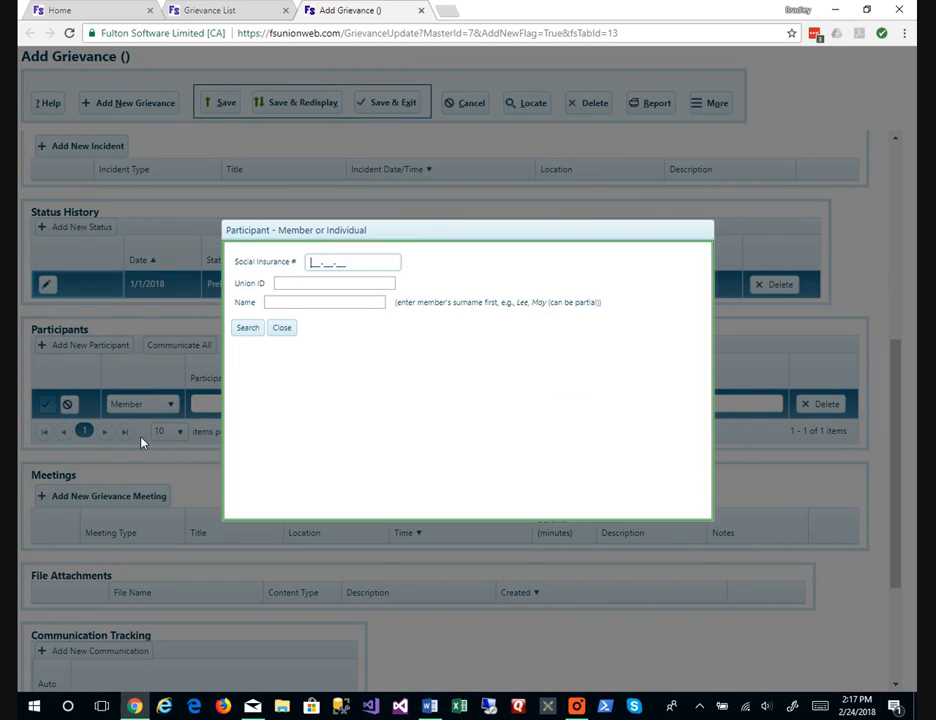
left_click(356, 303)
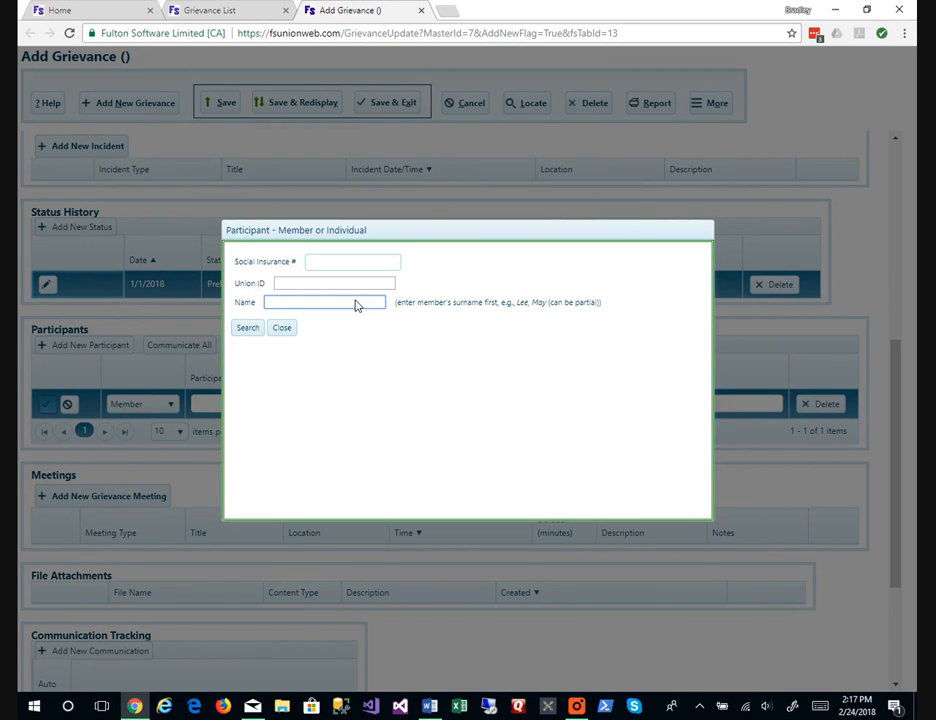
type("ATKINSON")
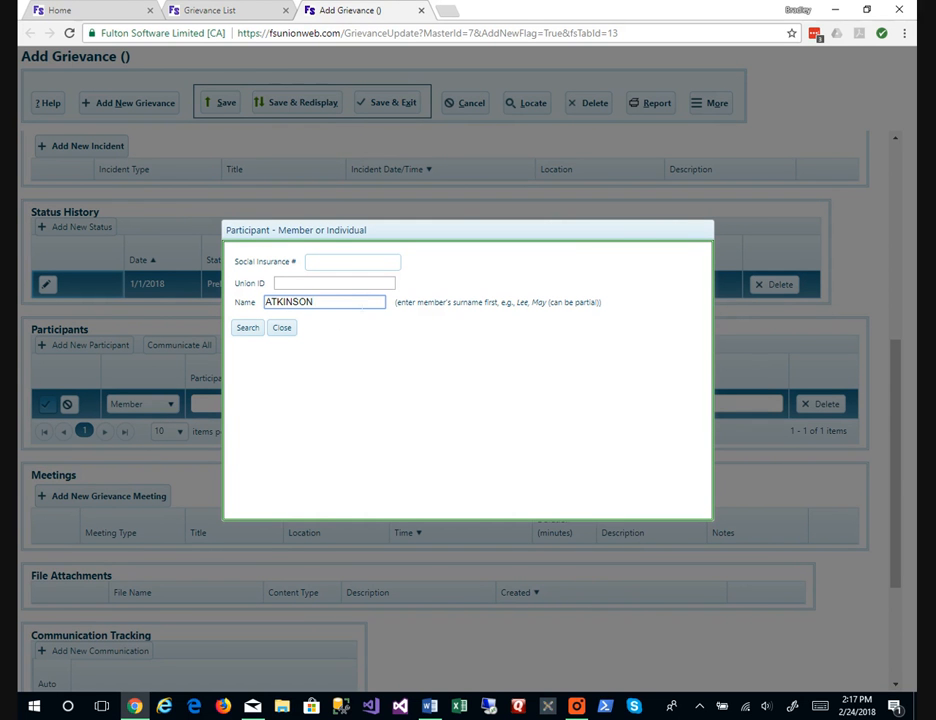
key("Return")
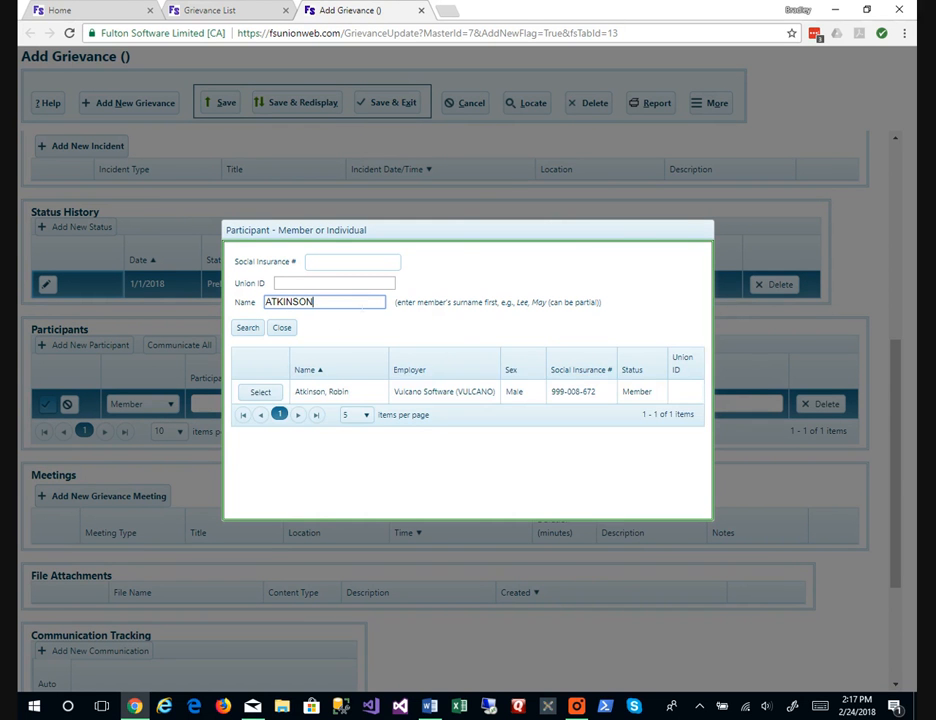
left_click(261, 392)
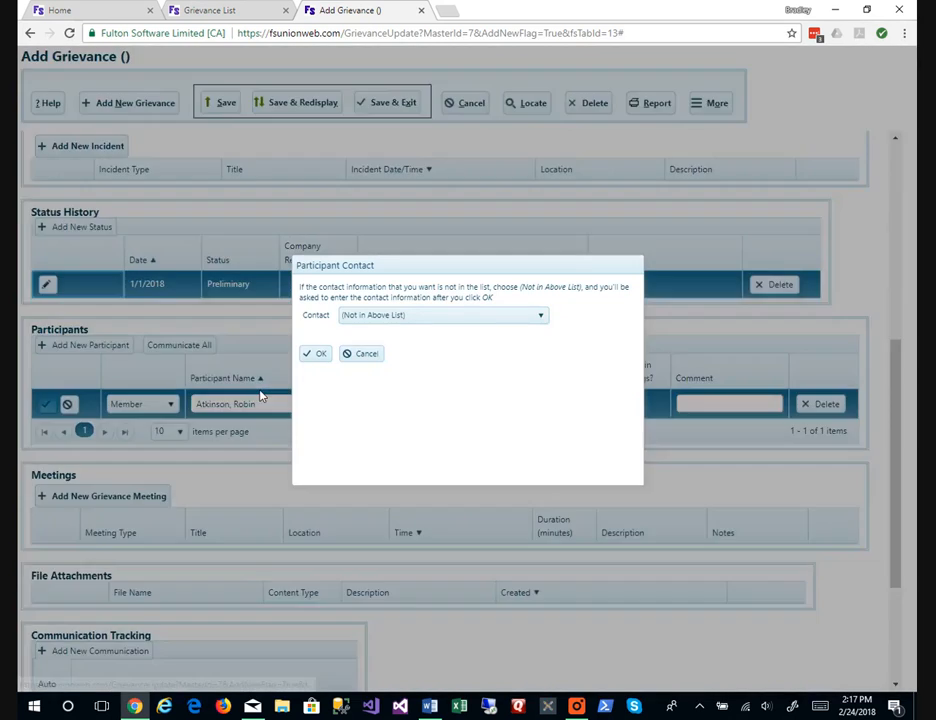
Give the member e-mail contact and participant type Grievor.
left_click(370, 318)
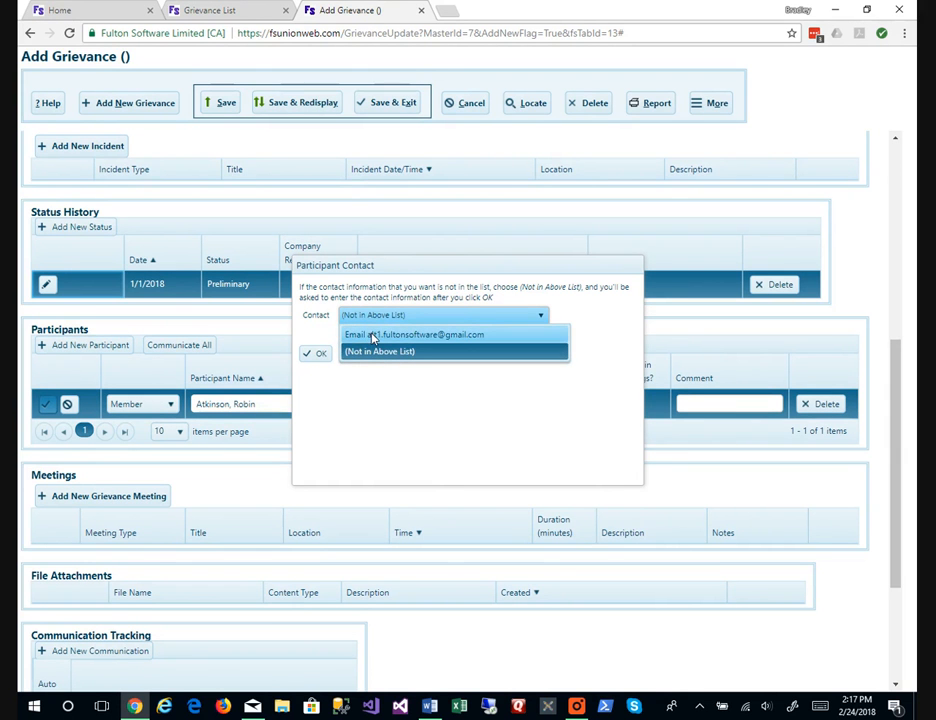
left_click(372, 336)
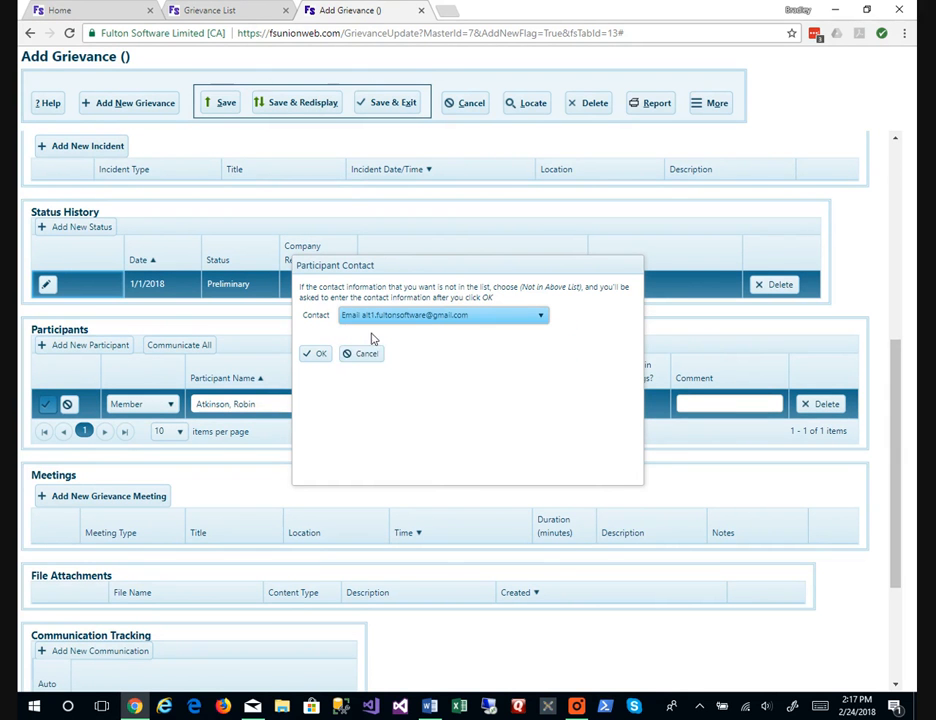
left_click(318, 355)
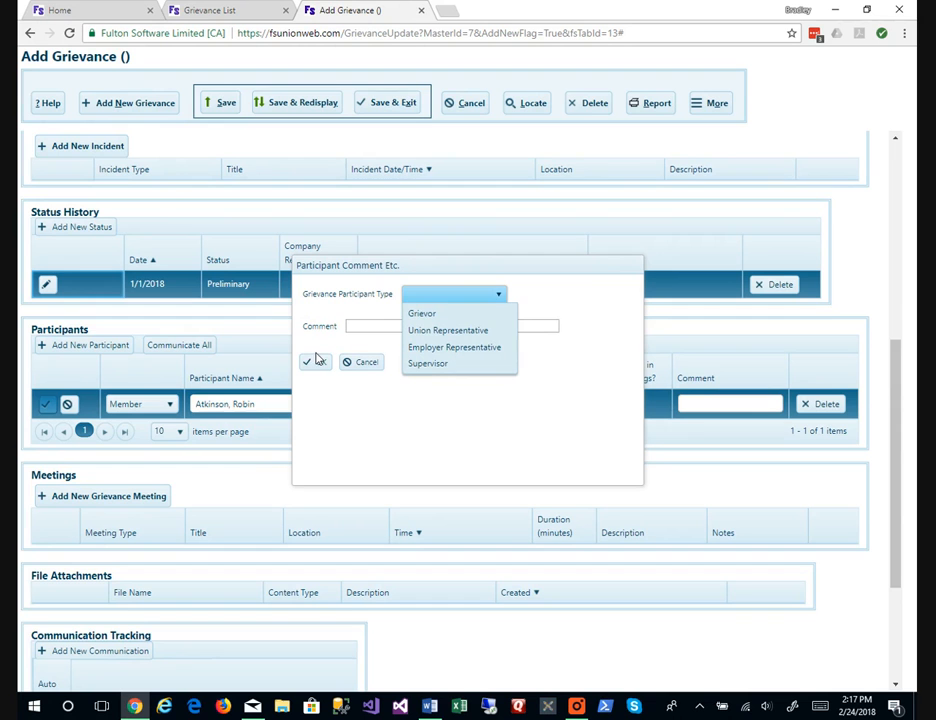
left_click(420, 315)
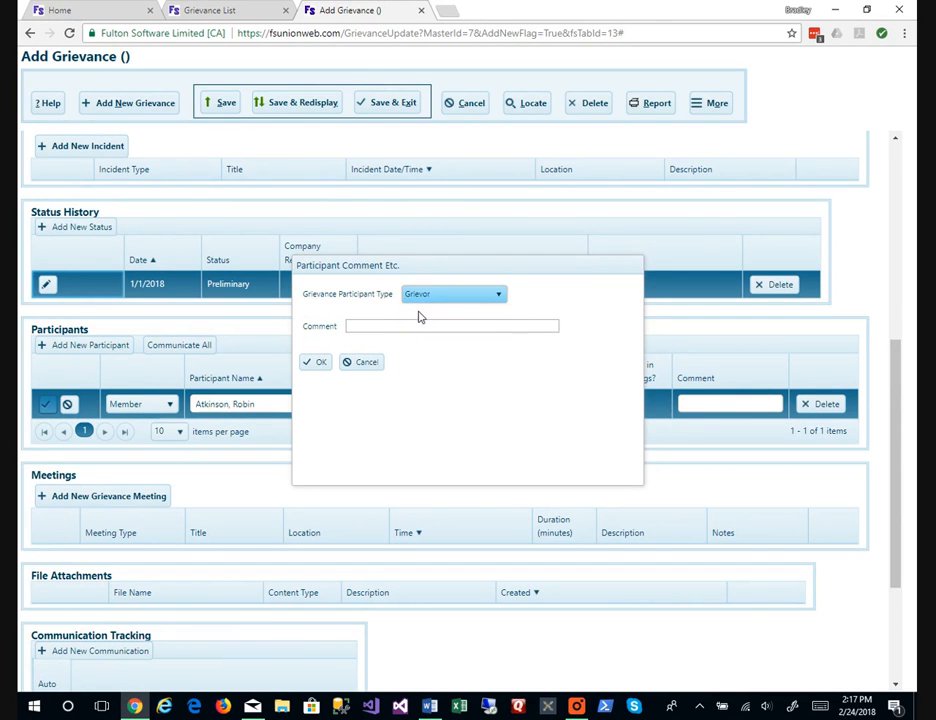
left_click(315, 363)
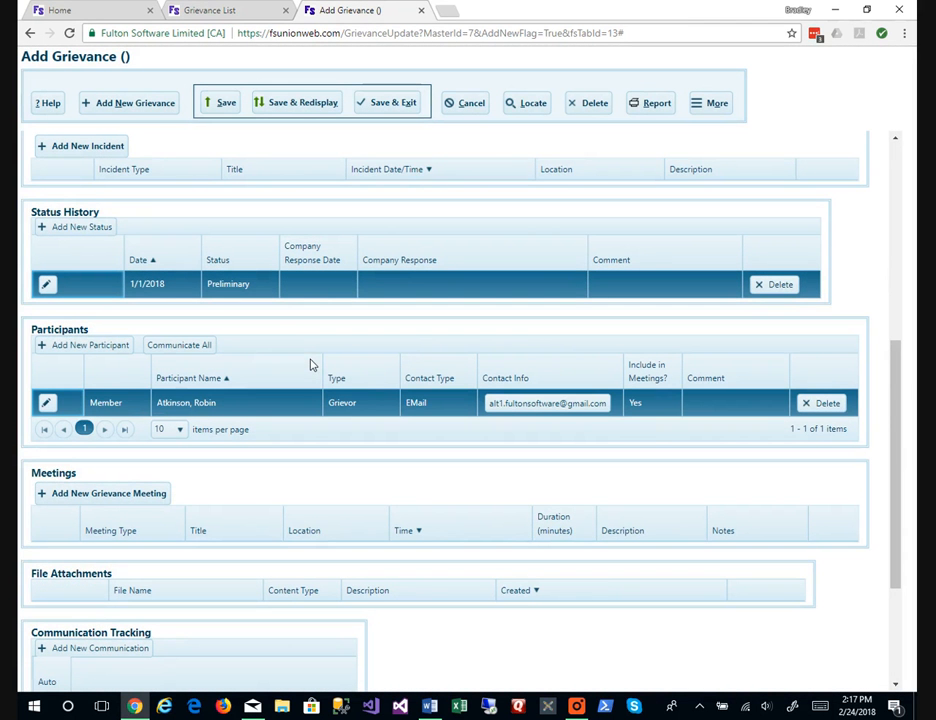
left_click(109, 348)
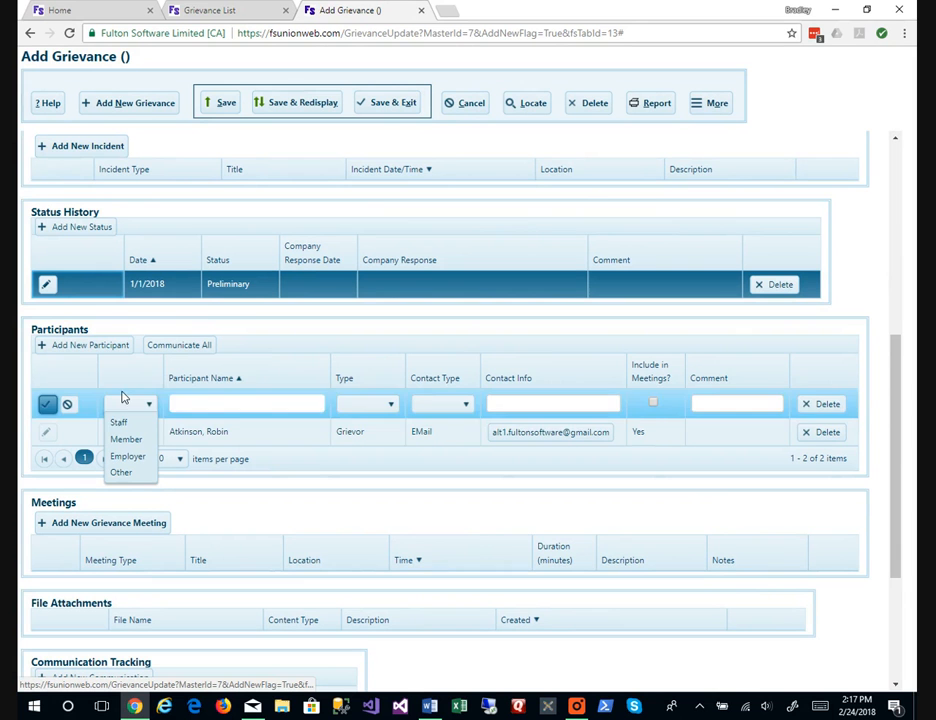
Add Vulcano Software (VULCANO) as an Employer participant with the contact person's name.
left_click(137, 455)
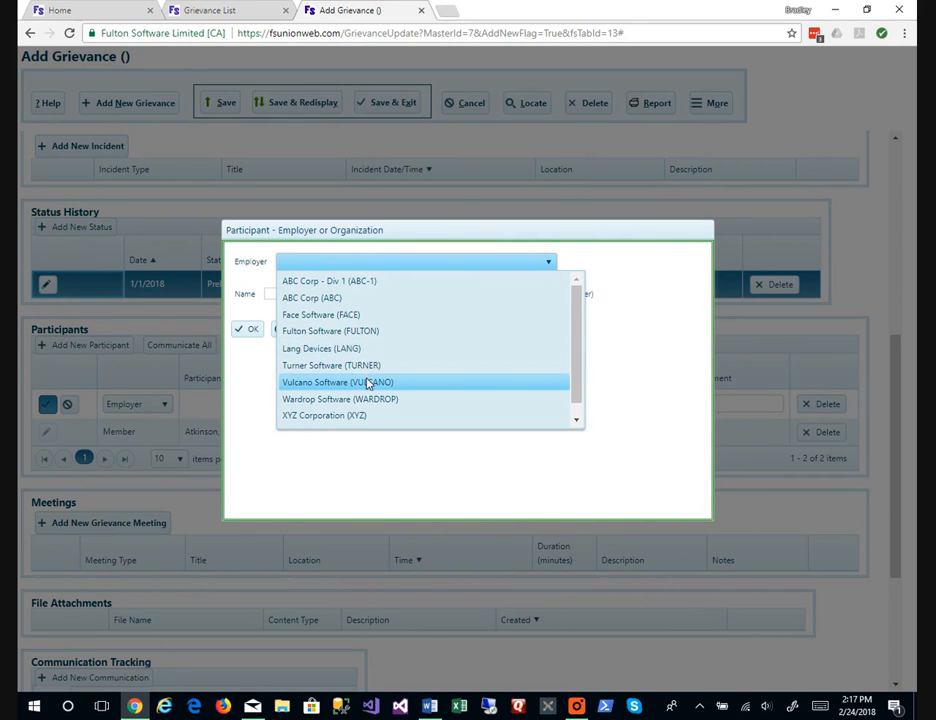
left_click(370, 382)
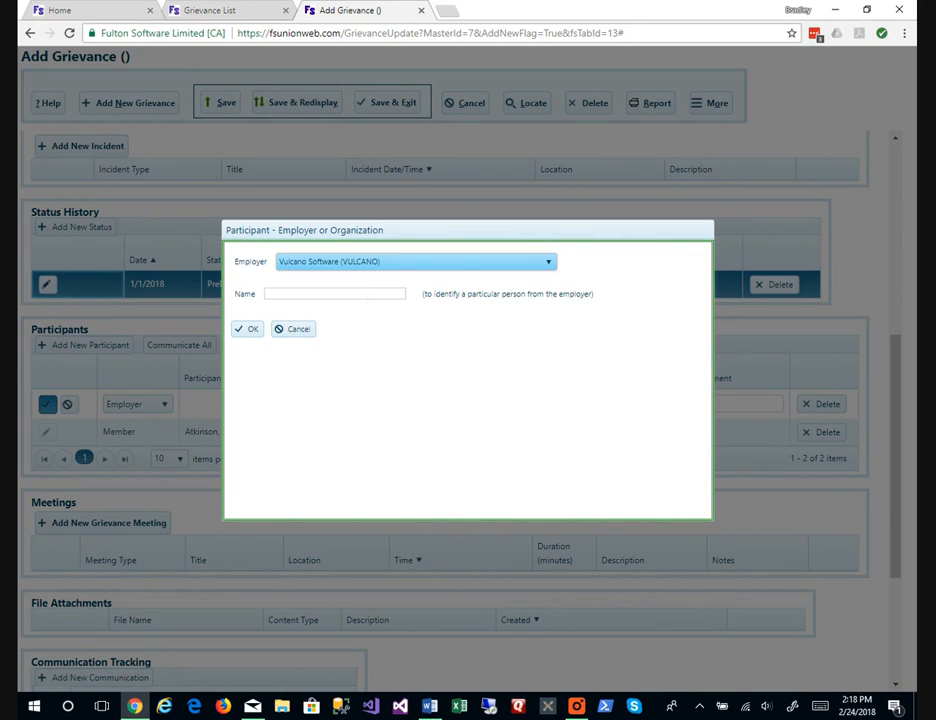
left_click(362, 297)
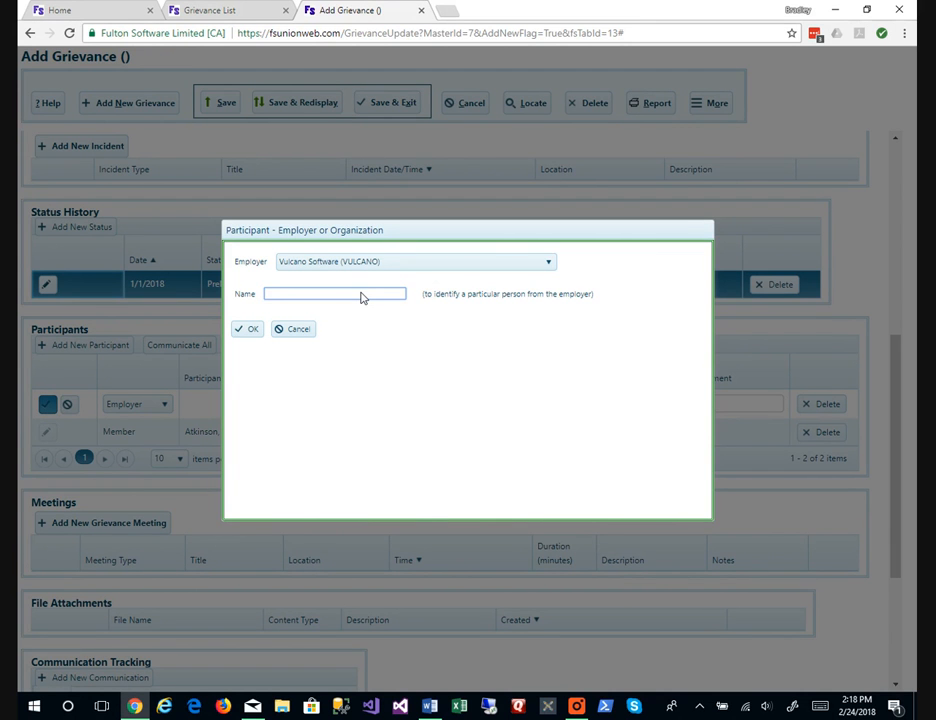
type("John Smith")
key("Return")
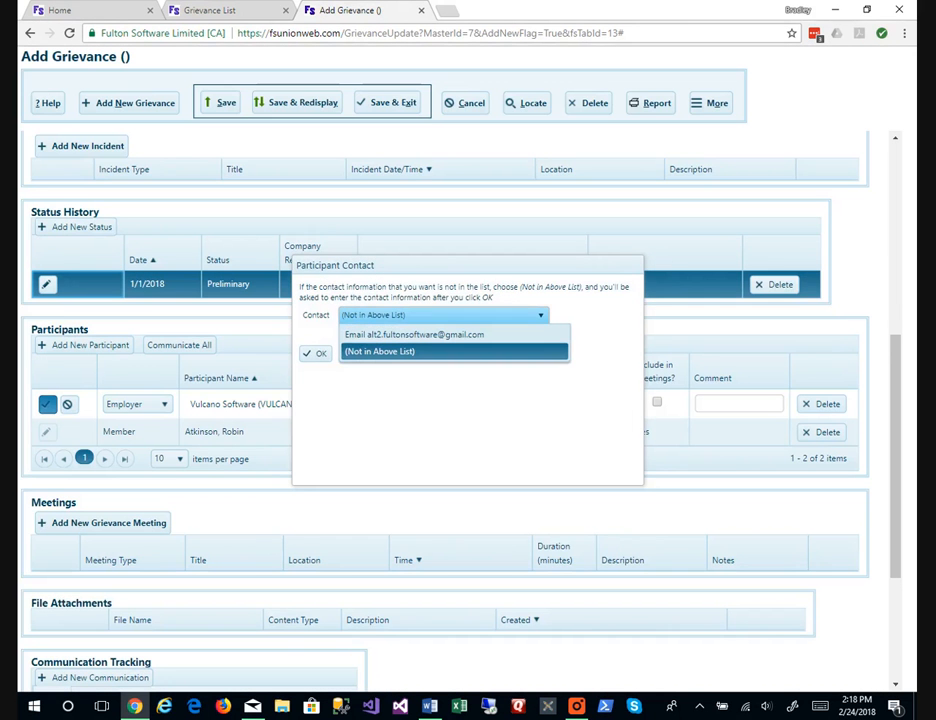
Give the employer e-mail contact and type Employer Representative.
left_click(381, 334)
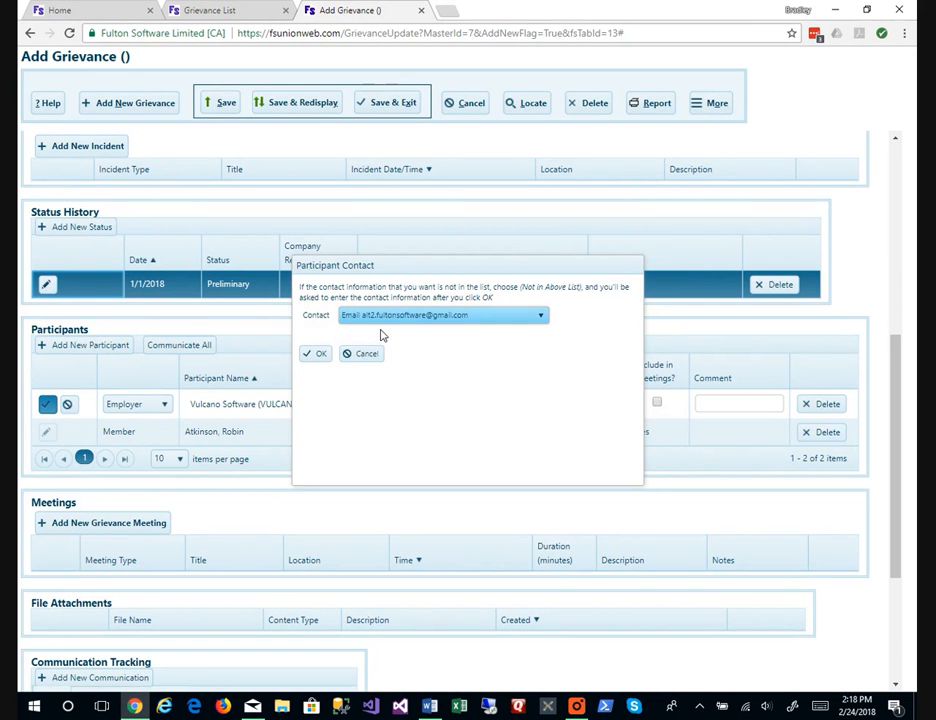
left_click(316, 354)
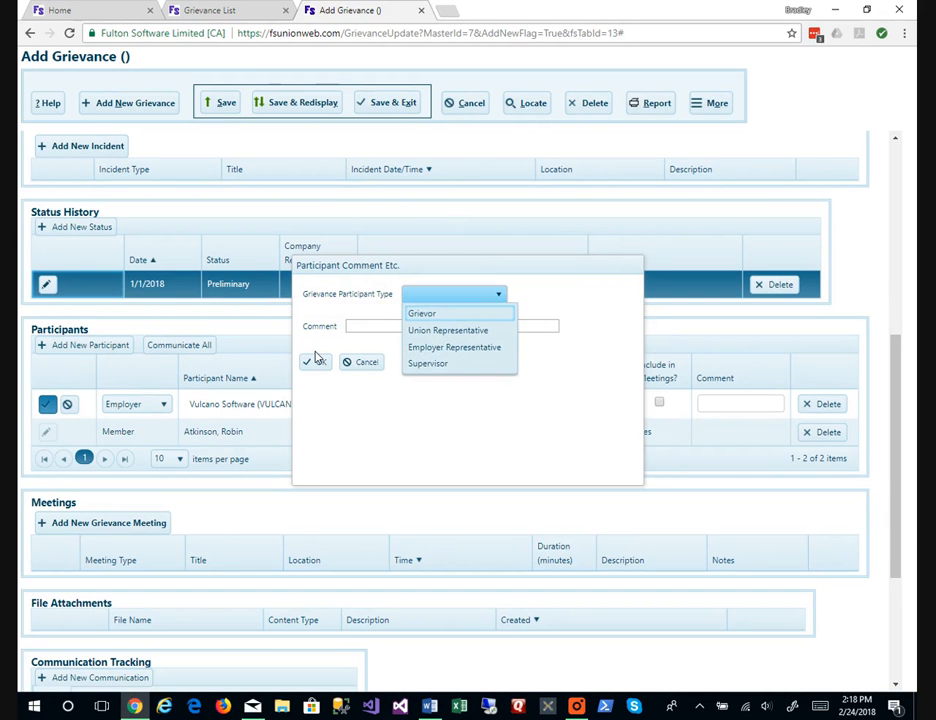
left_click(424, 348)
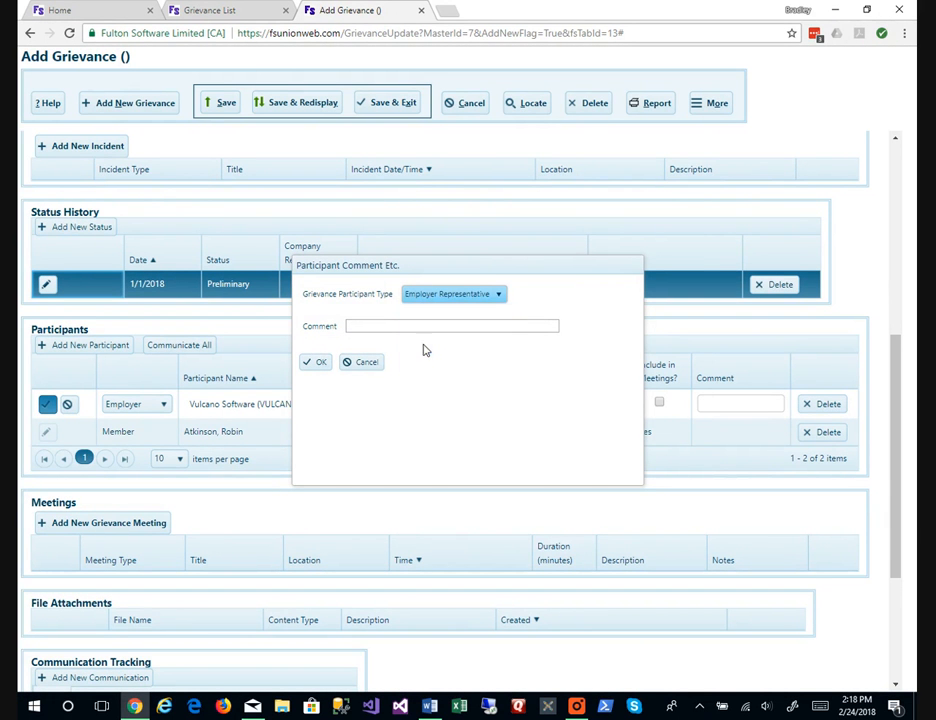
left_click(318, 362)
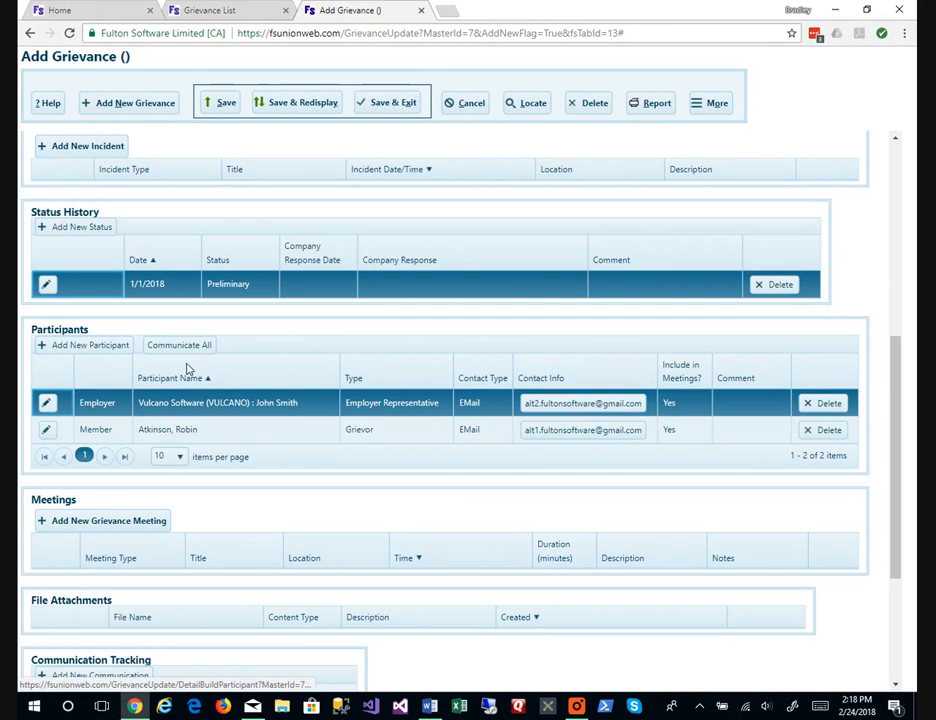
Add the guest Staff user with EMail contact, typed Union Representative.
left_click(118, 347)
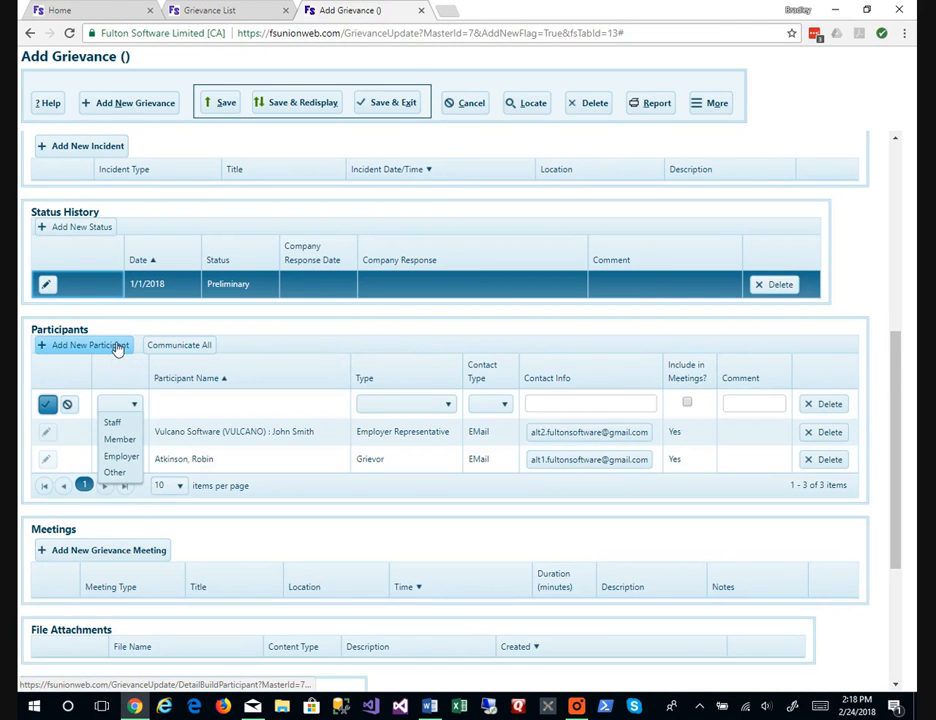
left_click(127, 424)
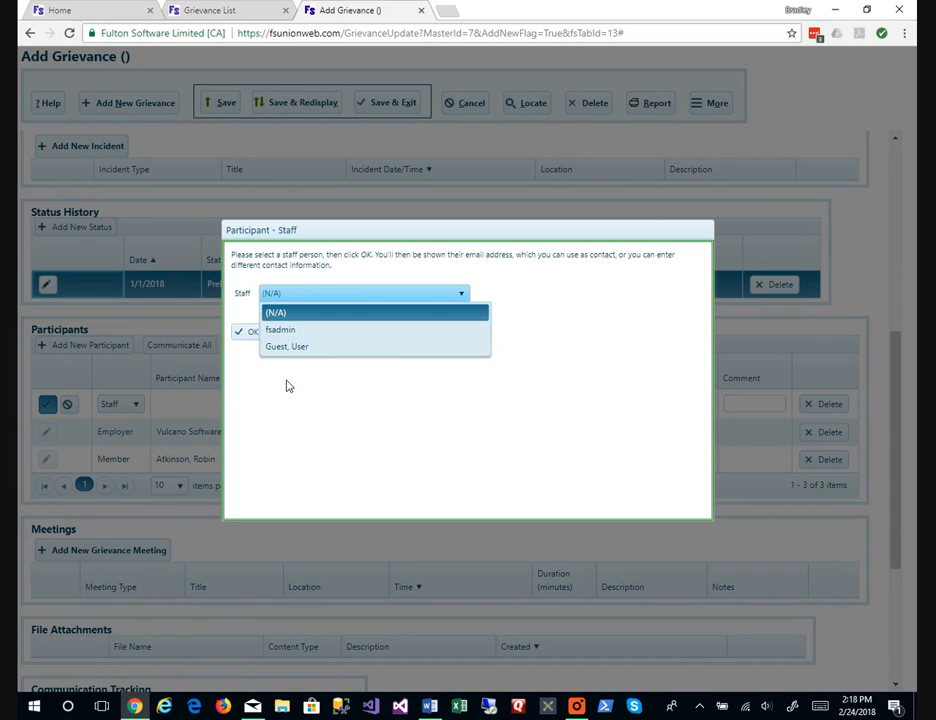
left_click(310, 349)
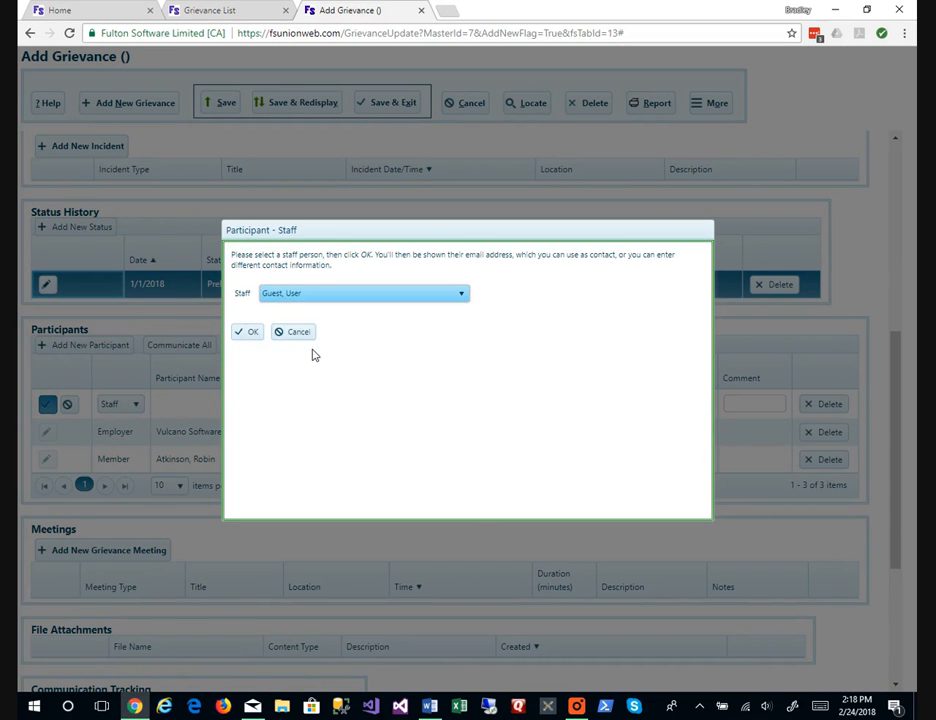
left_click(251, 333)
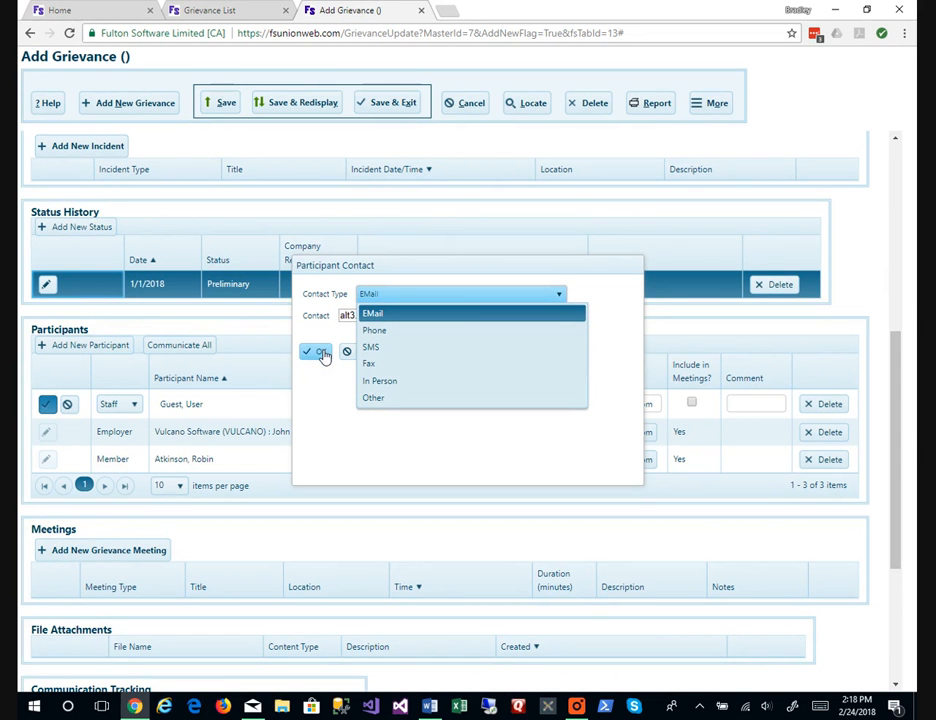
left_click(322, 354)
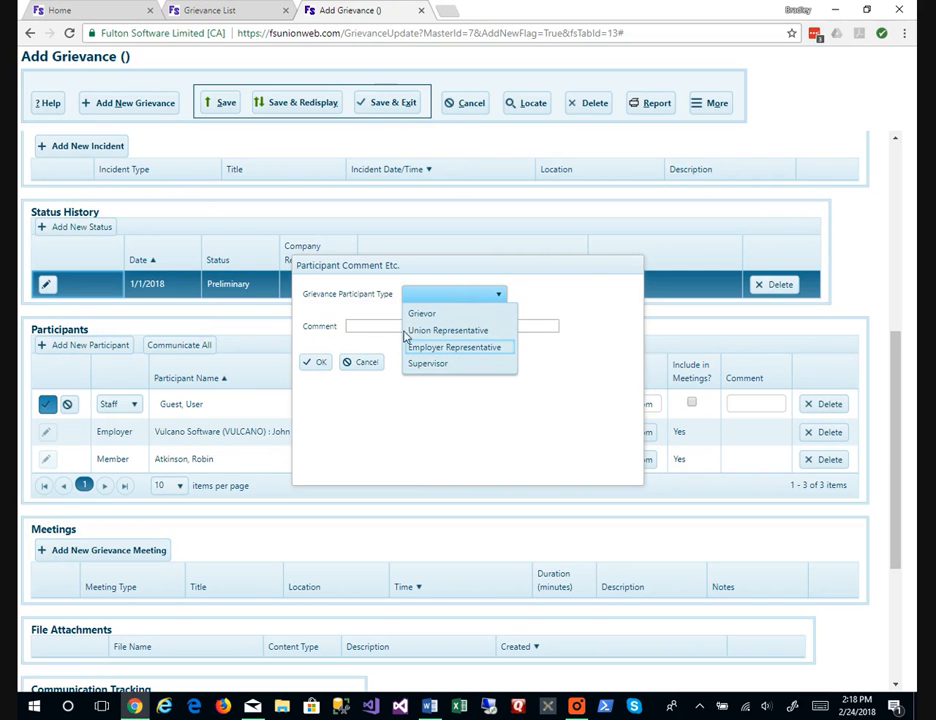
left_click(424, 331)
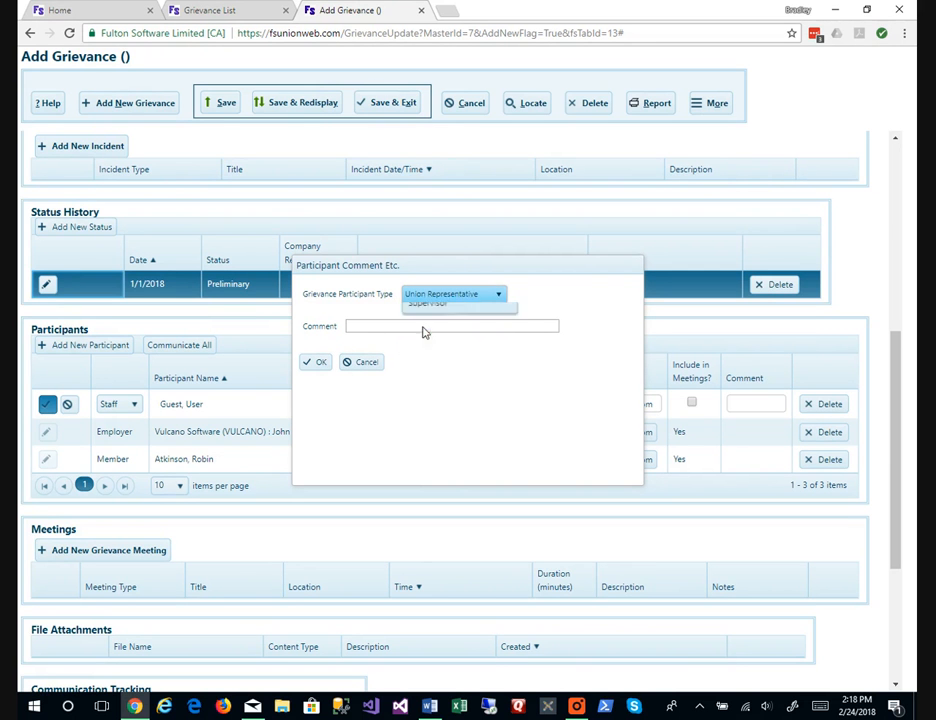
left_click(321, 363)
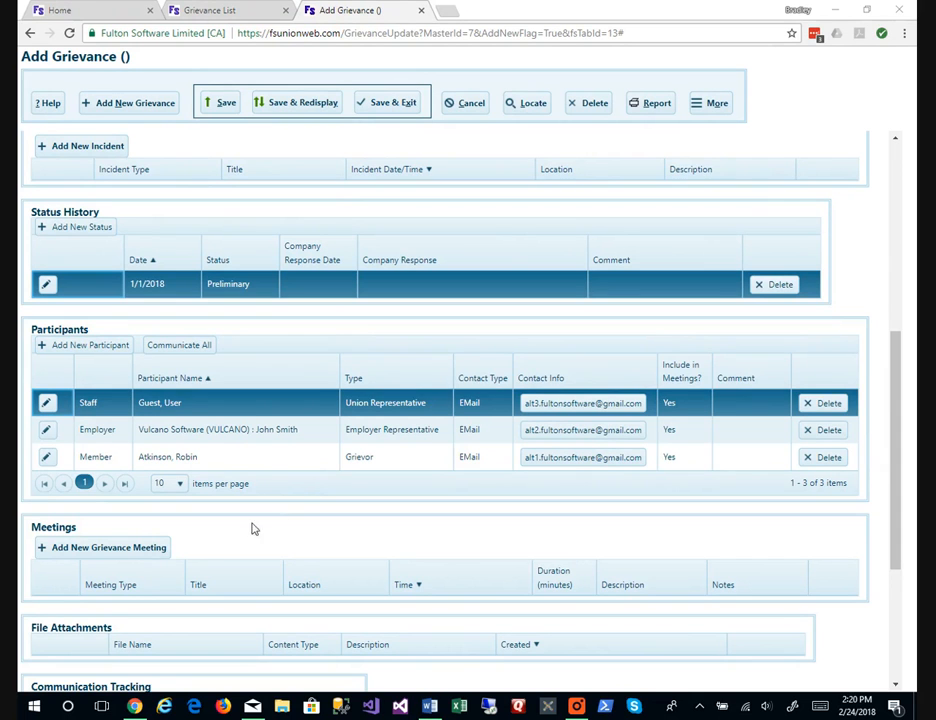
Start a new meeting titled Preliminary at 3:00 PM.
left_click(141, 545)
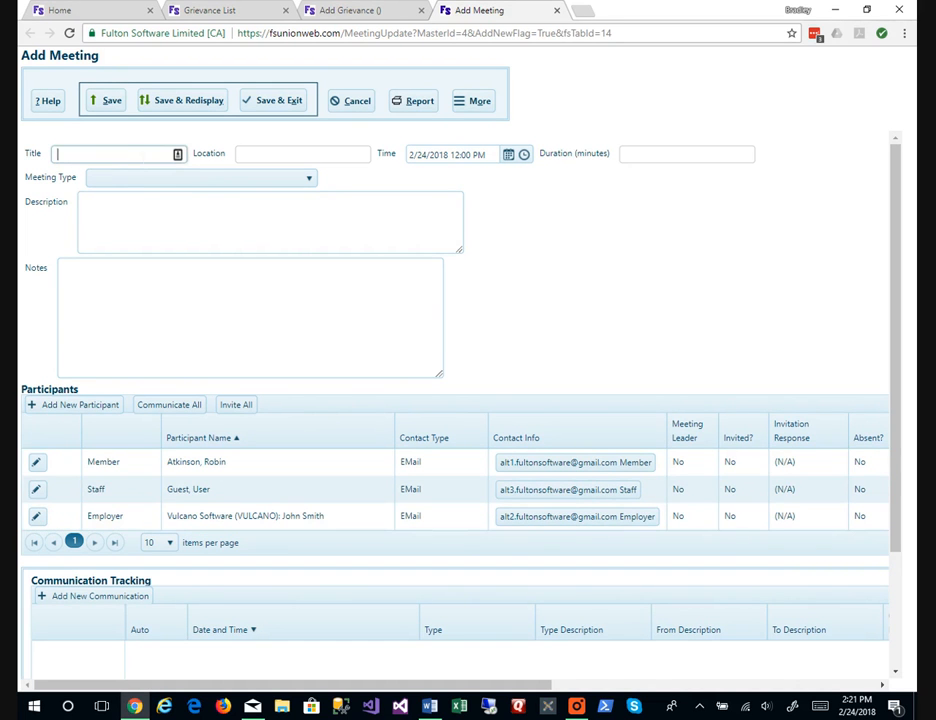
type("Preliminary")
key("Tab")
key("Tab")
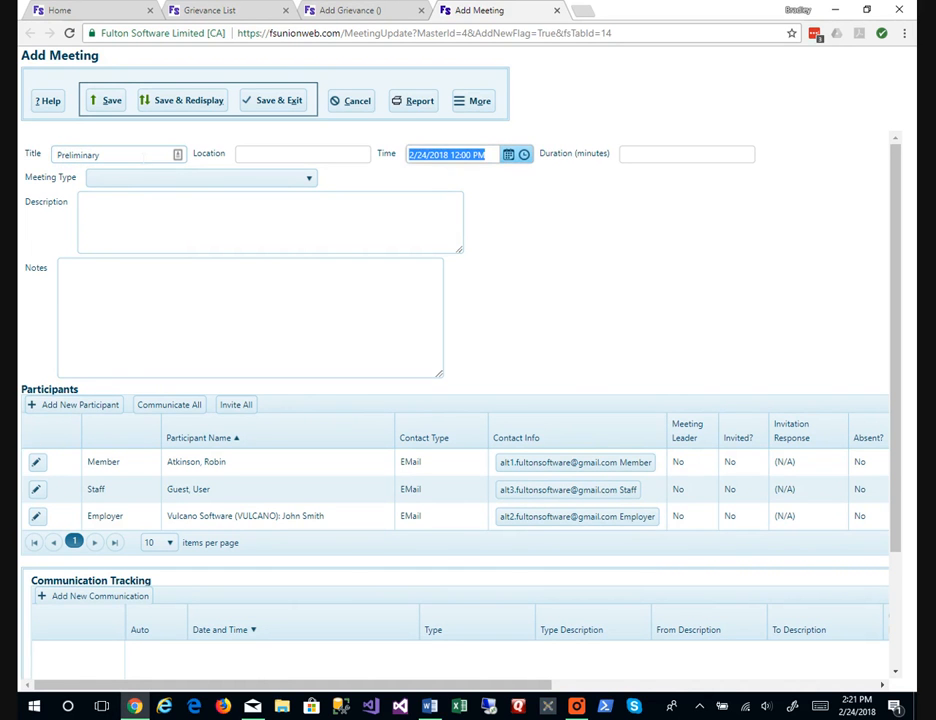
key("Right")
key("Left")
key("Left")
key("Left")
key("Left")
key("Left")
key("Left")
key("Left")
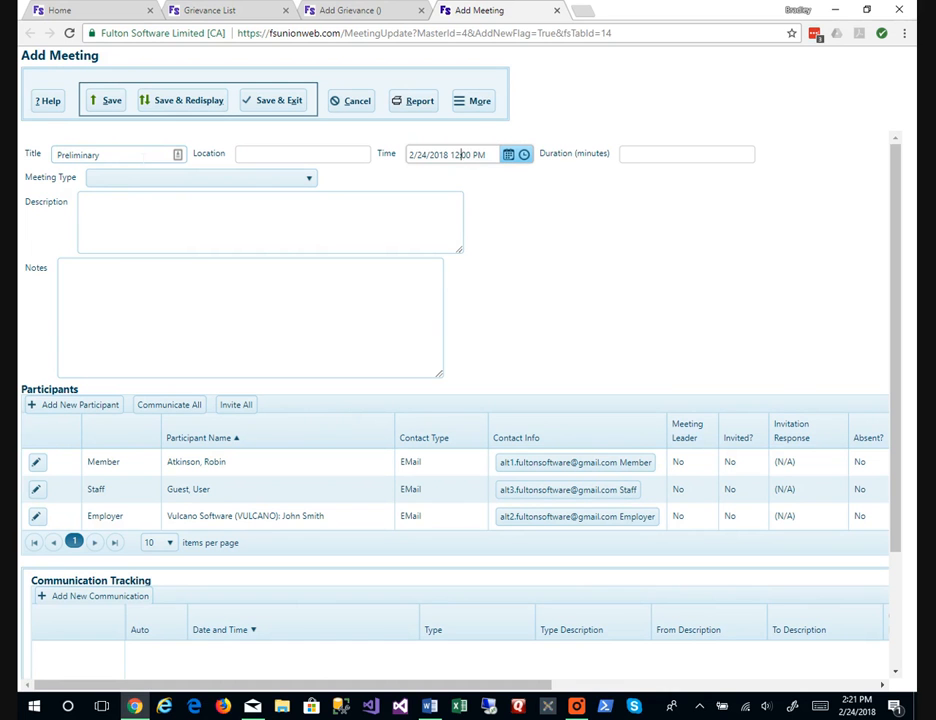
key("BackSpace")
key("Delete")
type("3")
key("Tab")
Set a 90-minute duration and Internal type, then save the meeting.
type("90")
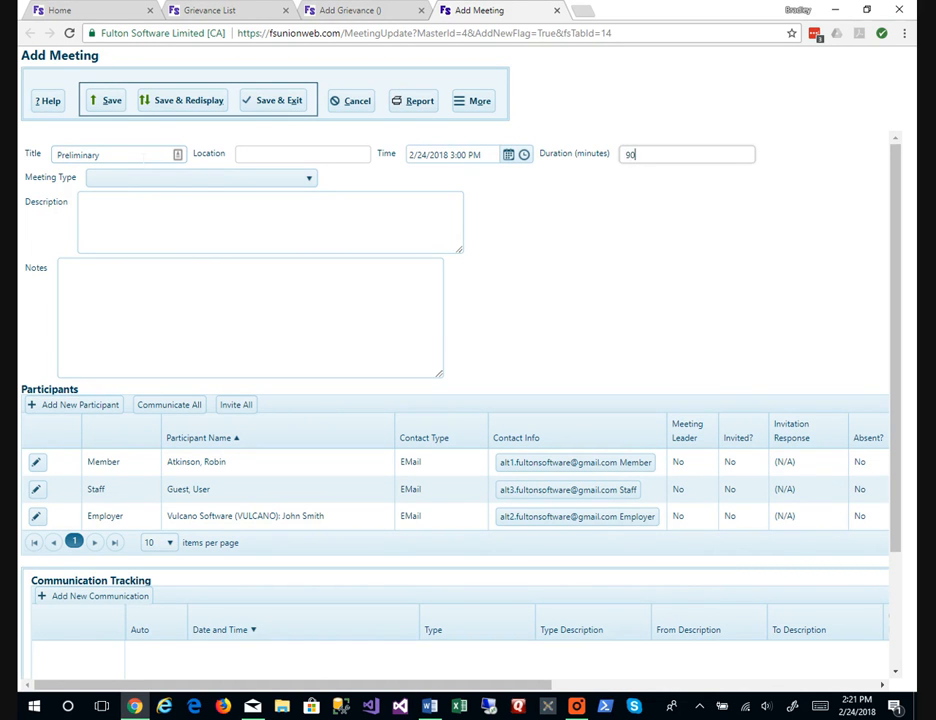
key("Tab")
key("alt+Down")
key("i")
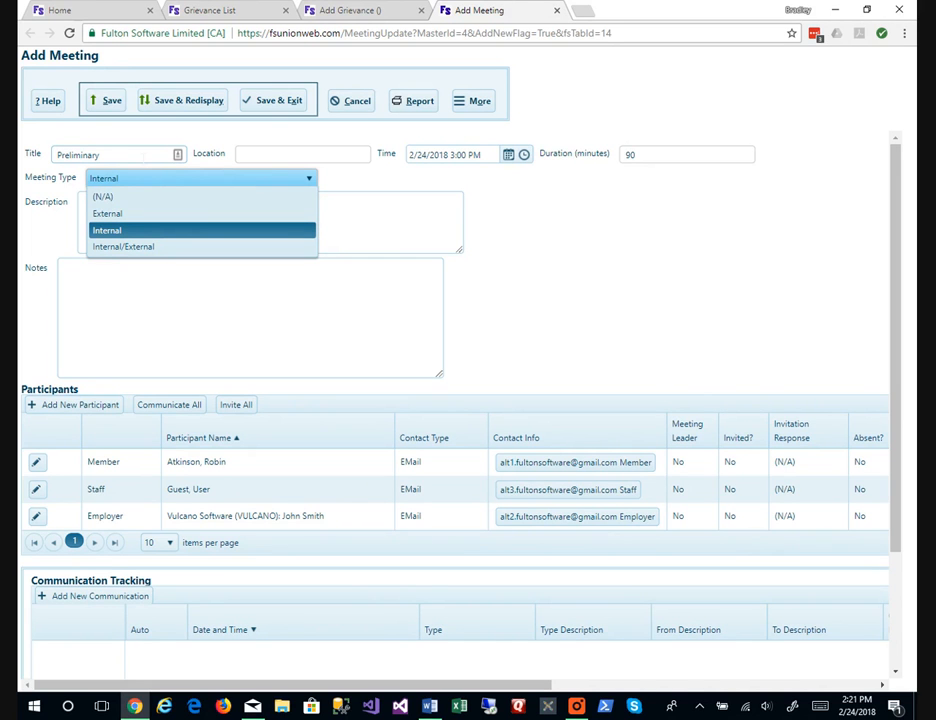
key("Tab")
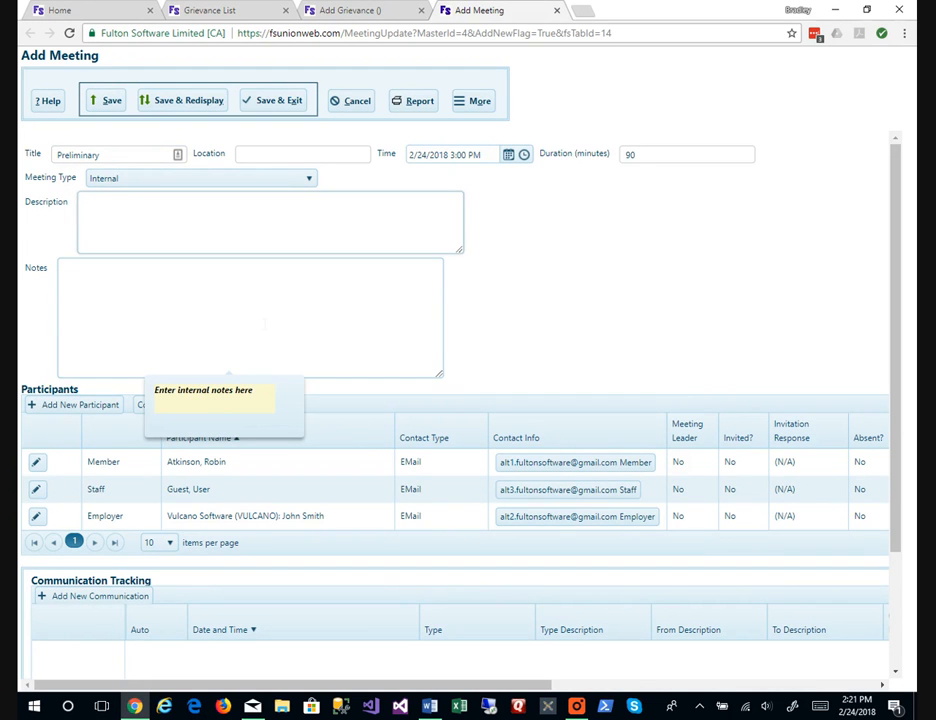
key("alt+s")
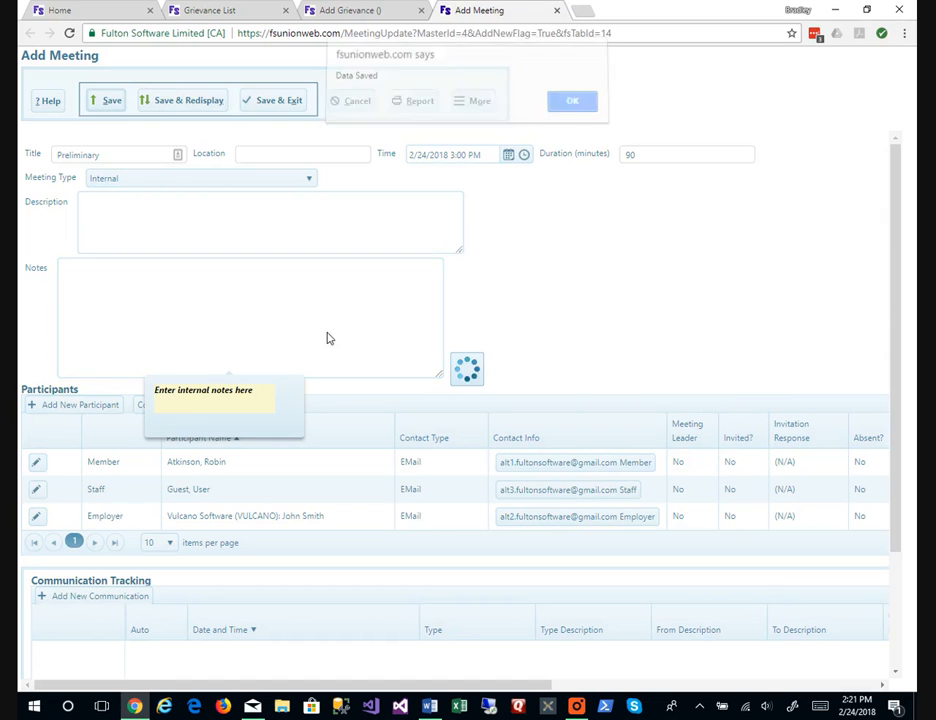
key("Return")
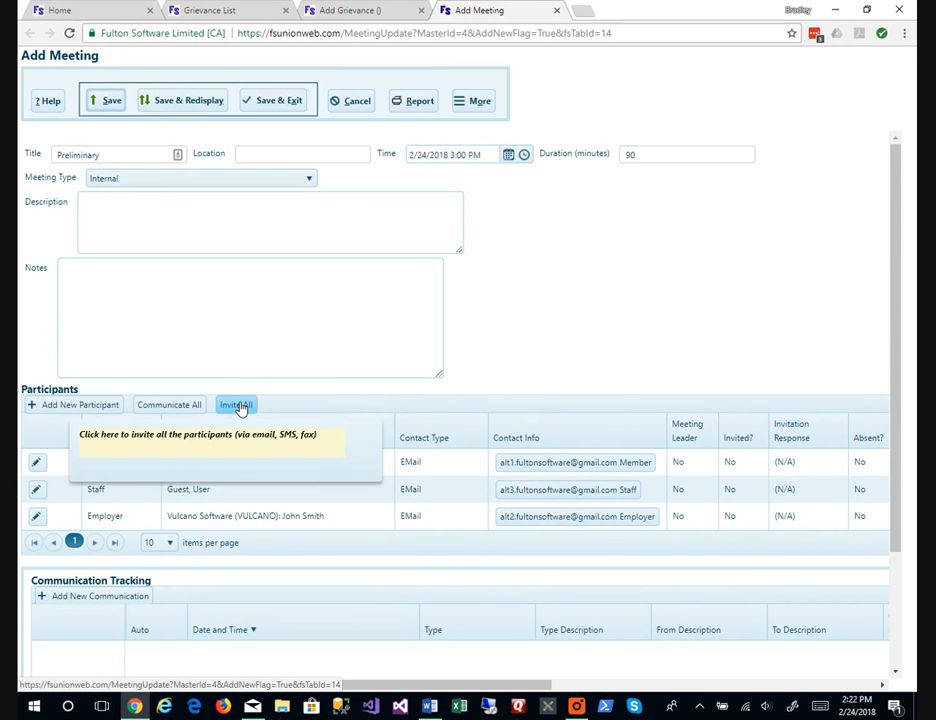
Add a test participant of type Other to the meeting.
left_click(100, 406)
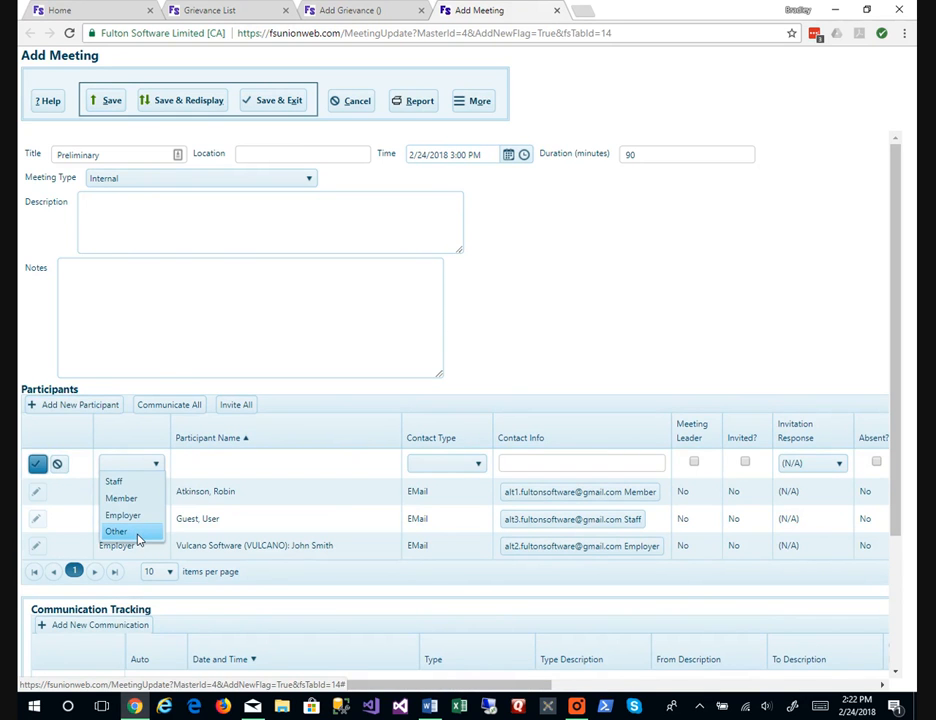
left_click(139, 540)
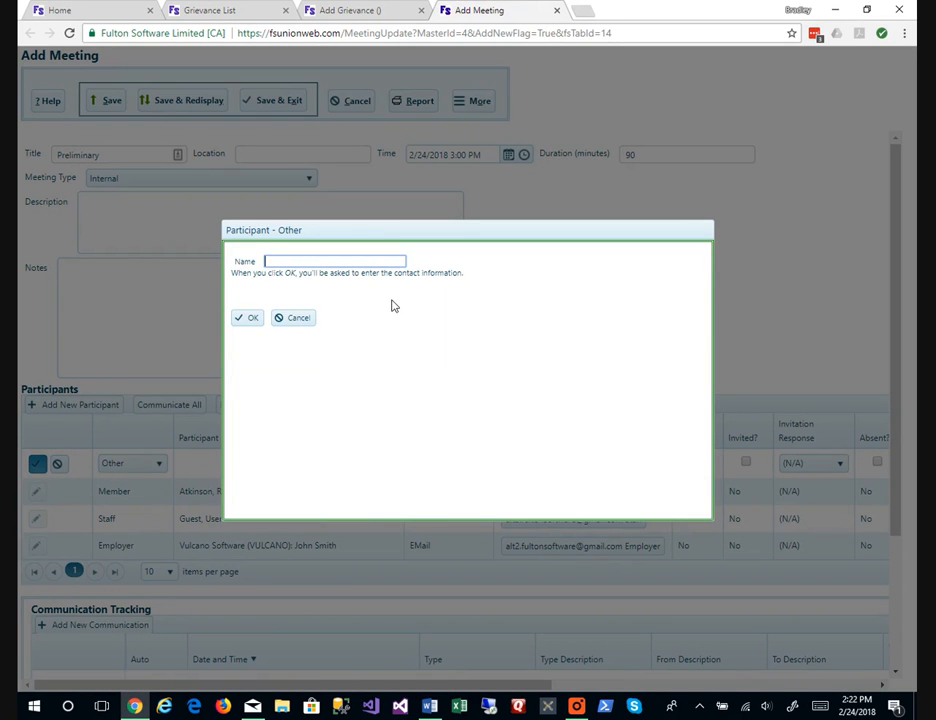
type("Test Person")
key("Return")
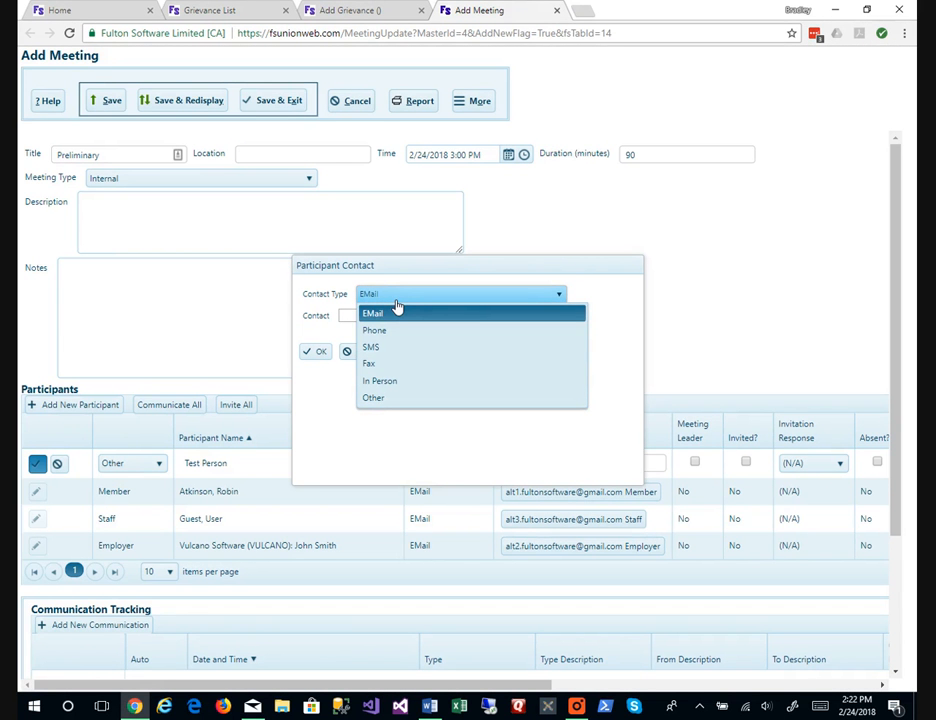
Set the test participant's contact type to Phone and enter their phone number.
left_click(385, 330)
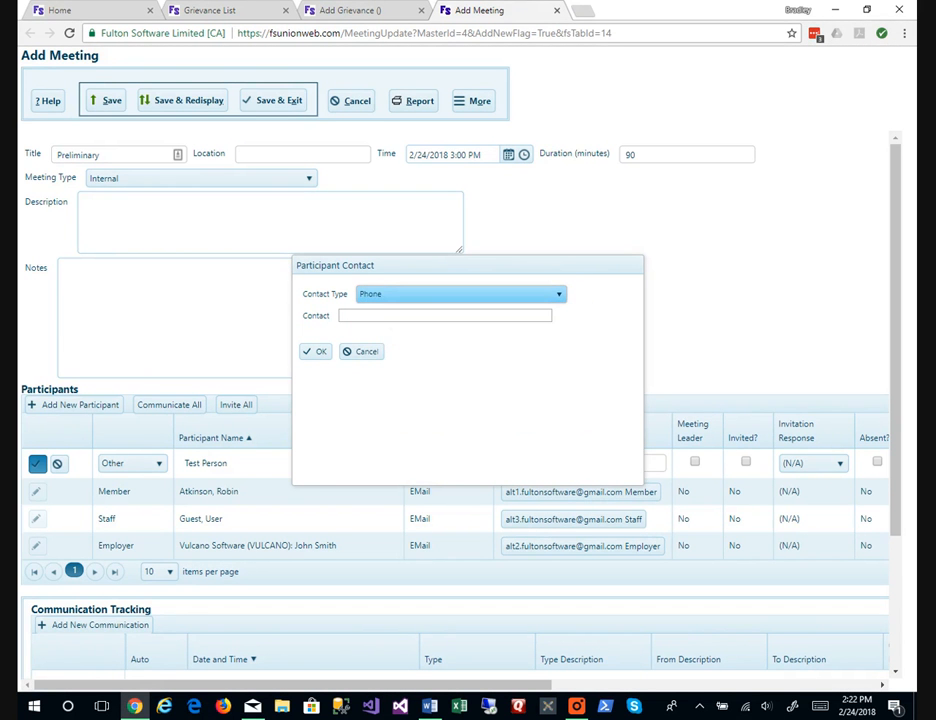
left_click(383, 317)
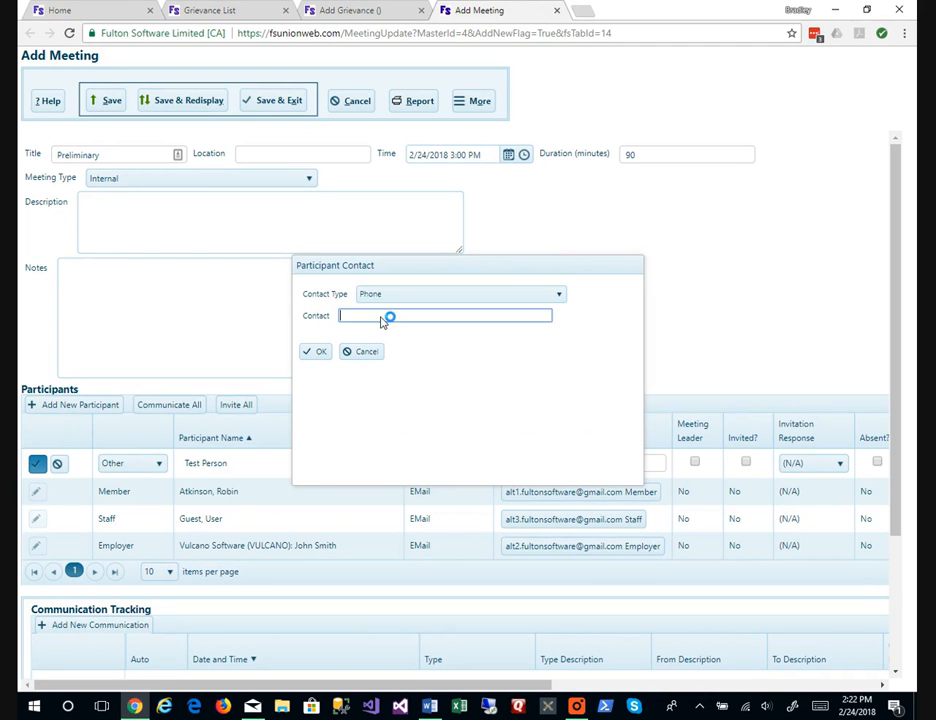
key("Return")
key("Return")
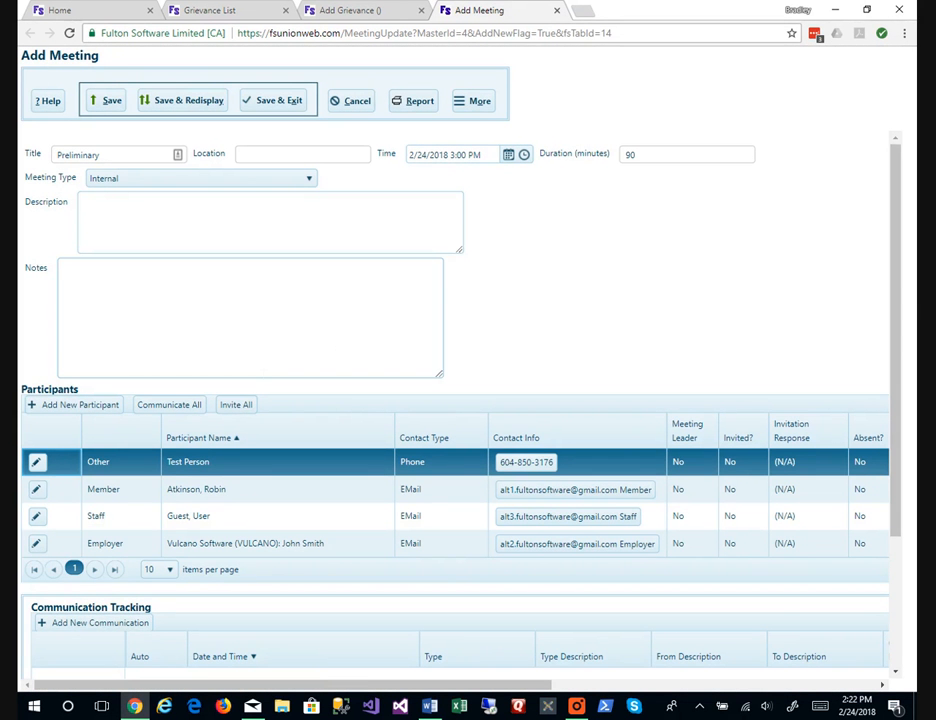
Invite everyone with subject 'Preliminary Meeting' and body 'Please bring all supporting documents.'.
left_click(231, 406)
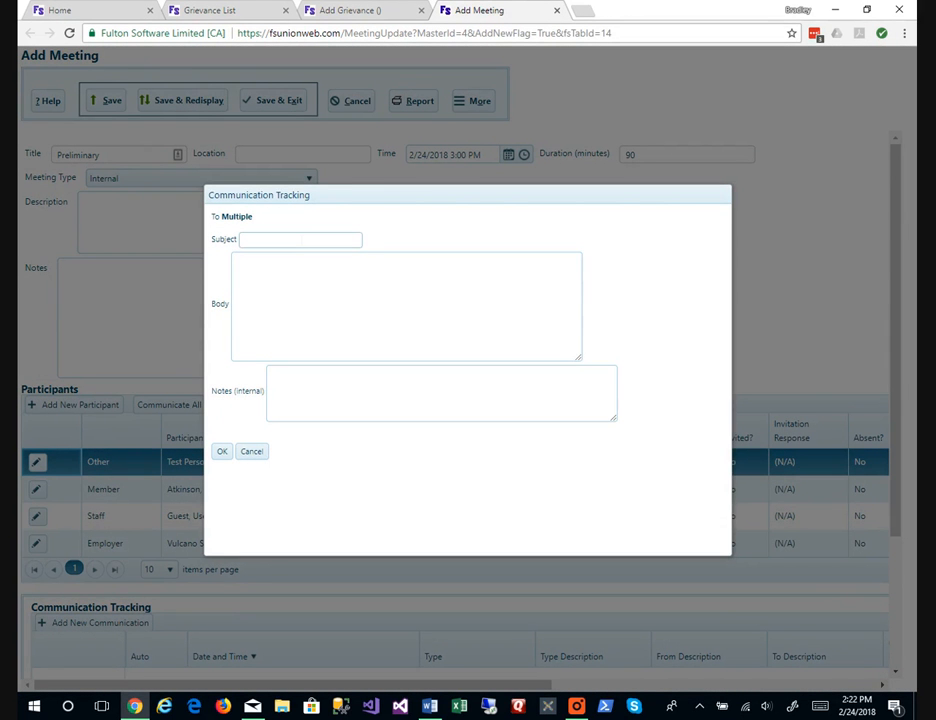
left_click(295, 240)
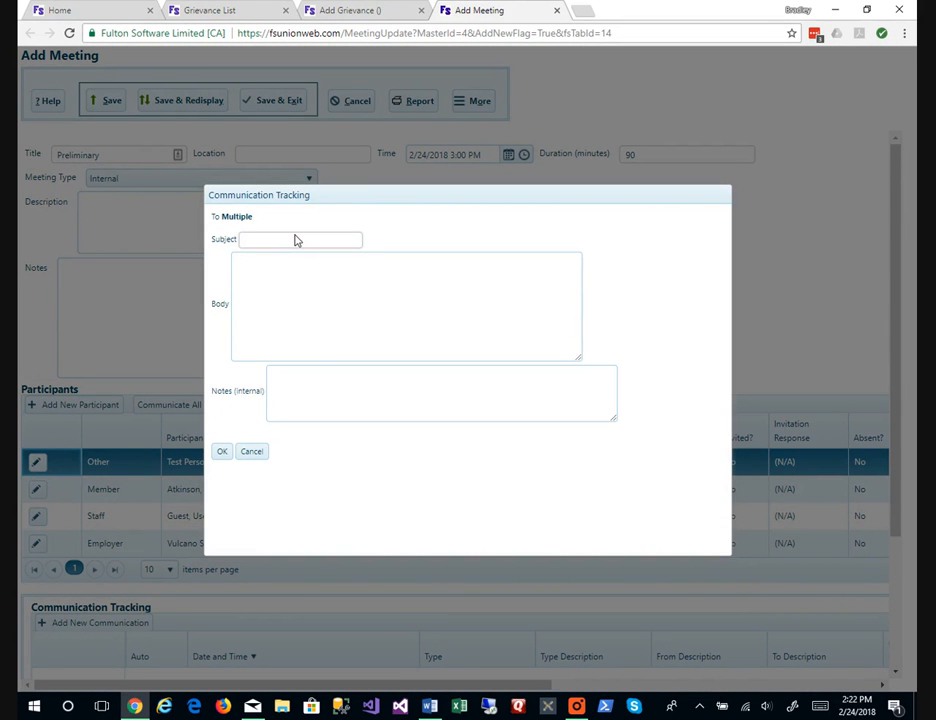
type("Preliminary Meeting")
key("Tab")
type("Please bring all supporting documents.")
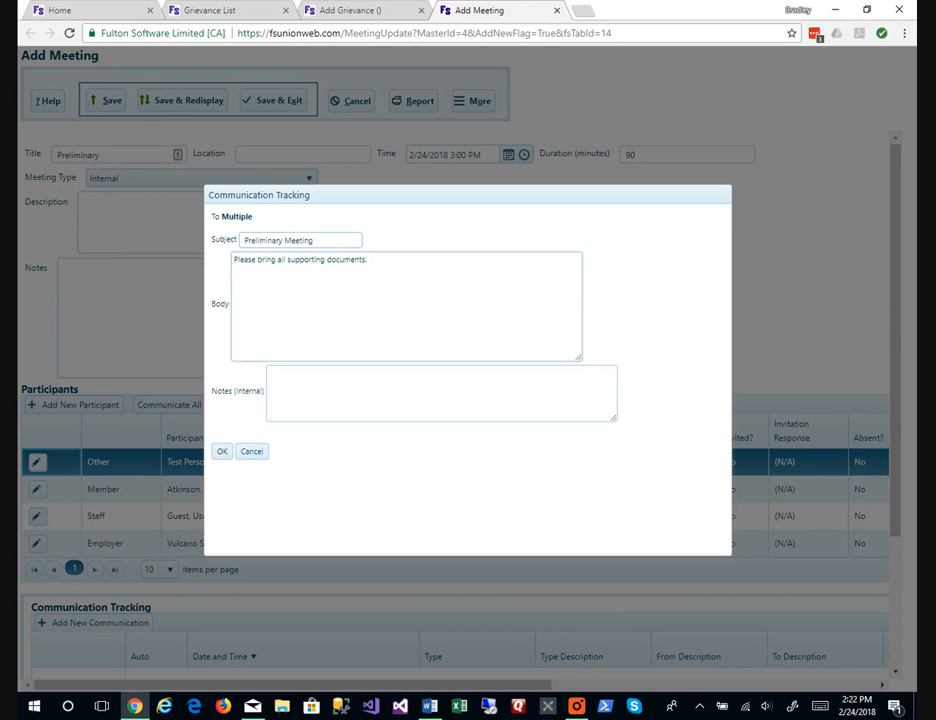
left_click(222, 452)
left_click(224, 455)
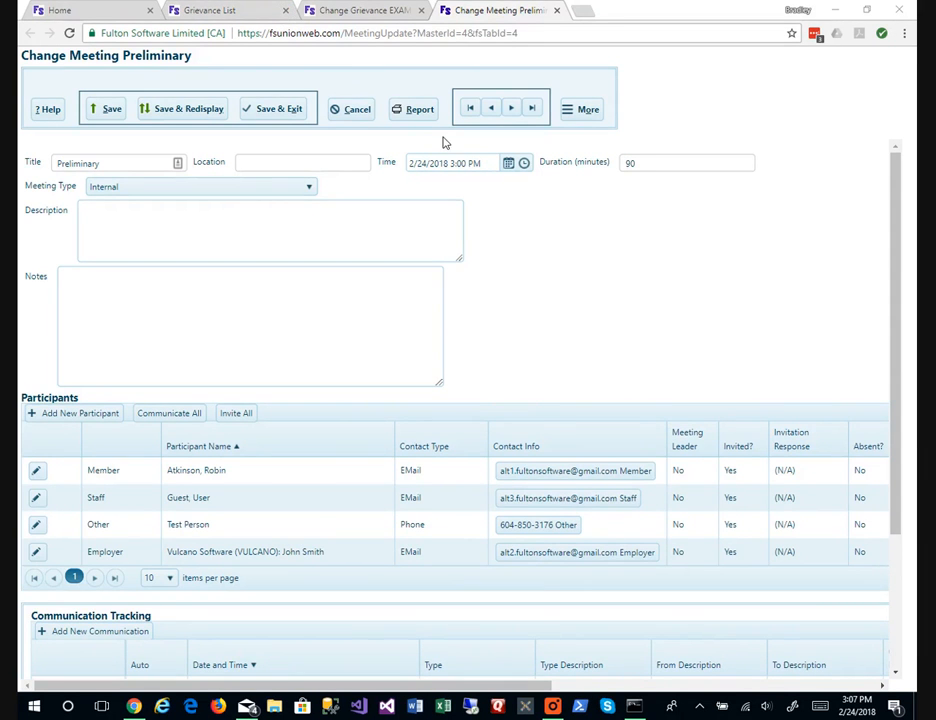
Sort participants by Contact Info and select the Phone invitation entry in Communication Tracking.
scroll(585, 253, "down", 2)
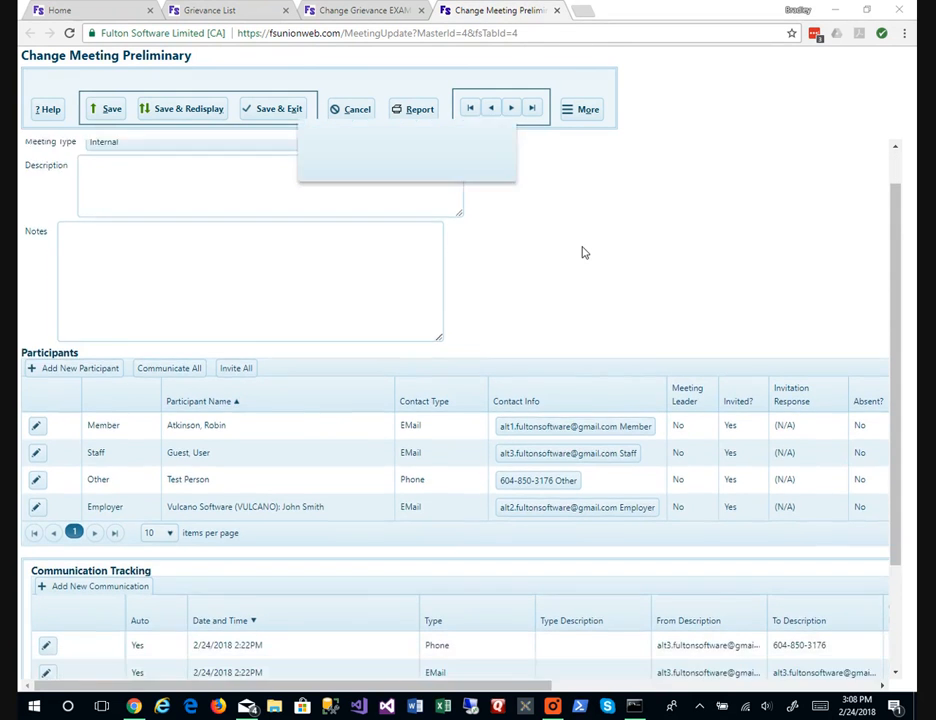
scroll(585, 253, "down", 2)
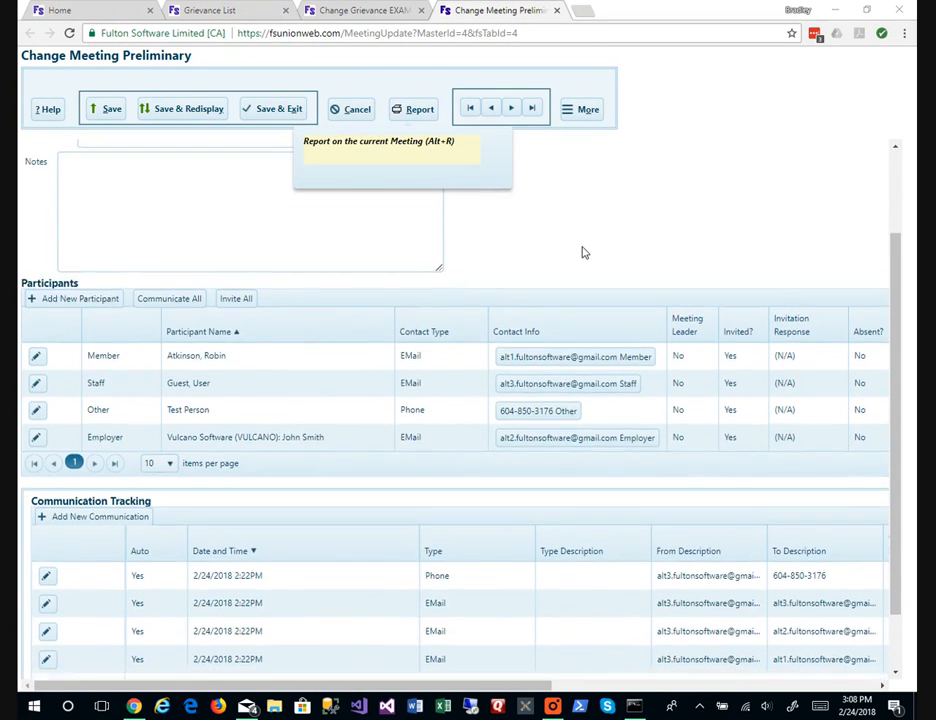
left_click(585, 253)
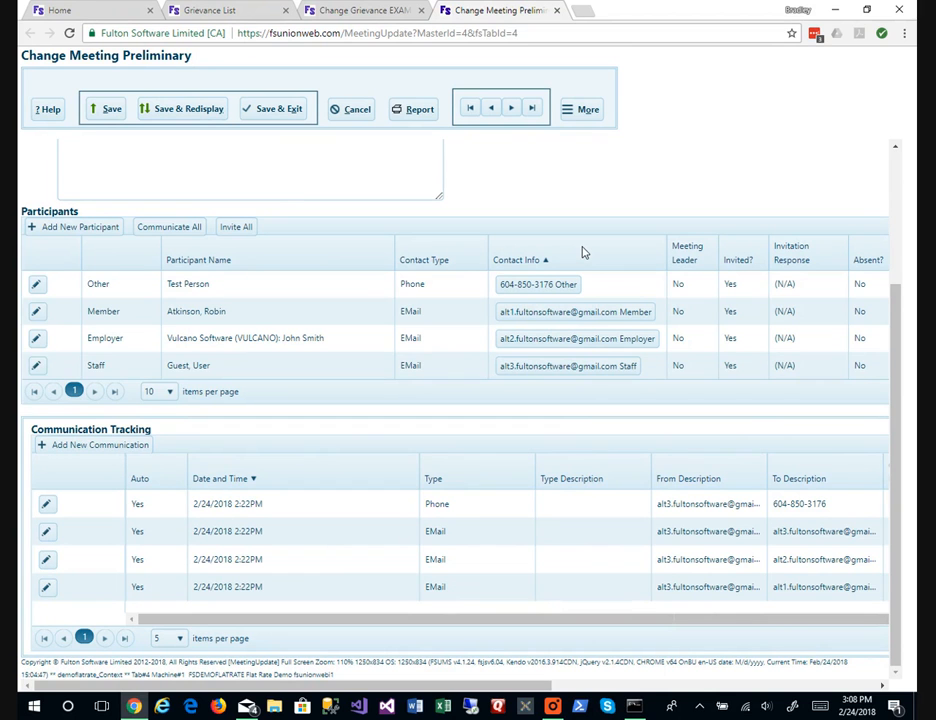
left_click(537, 496)
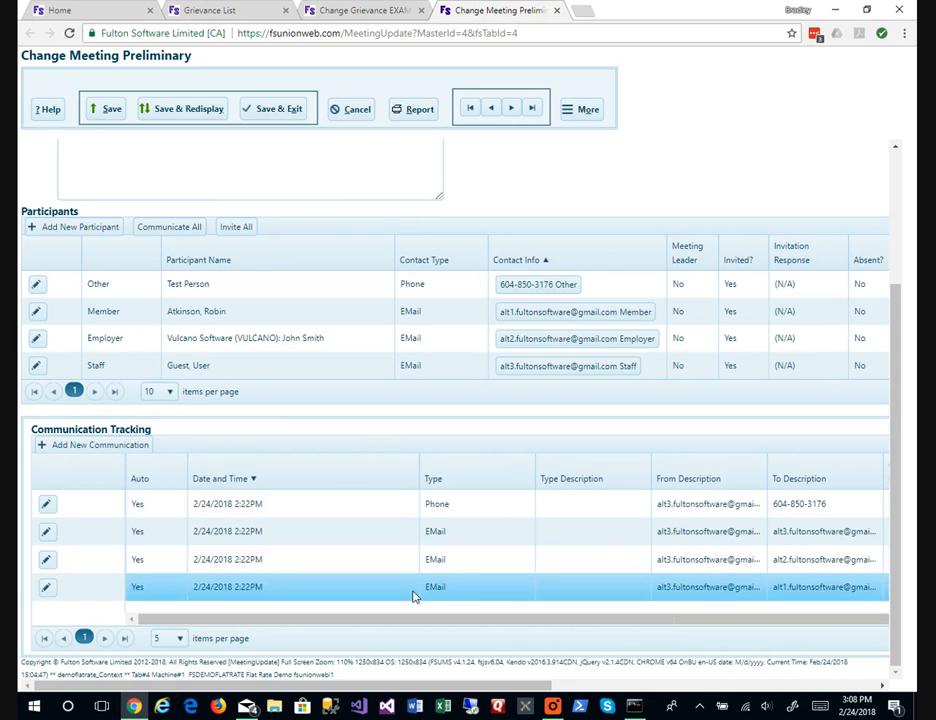
Delete the IMDb newsletter from the Mail inbox.
left_click(247, 706)
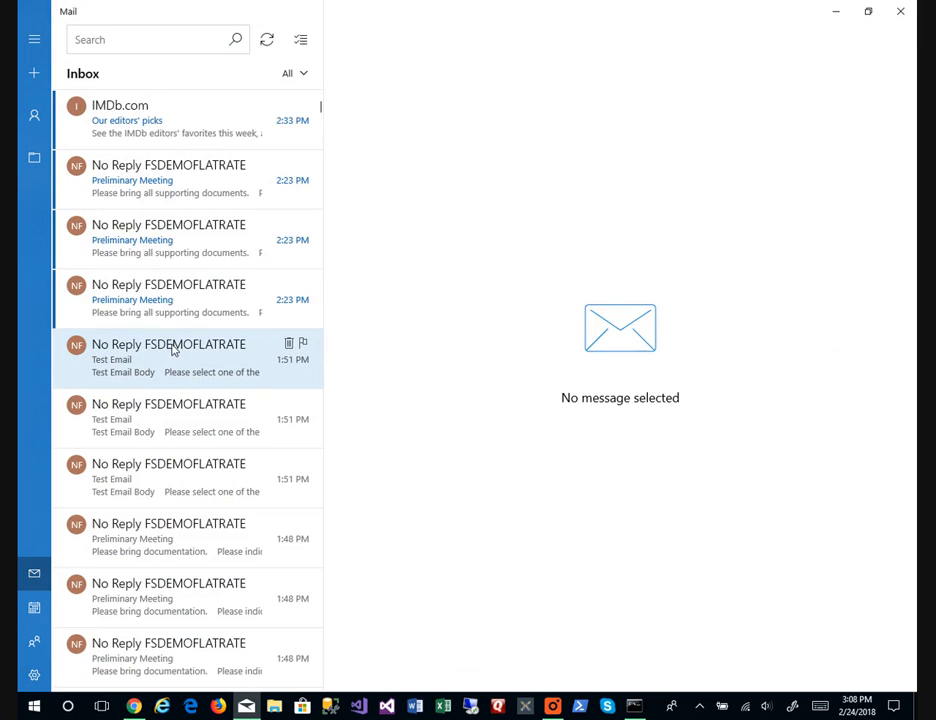
left_click(152, 140)
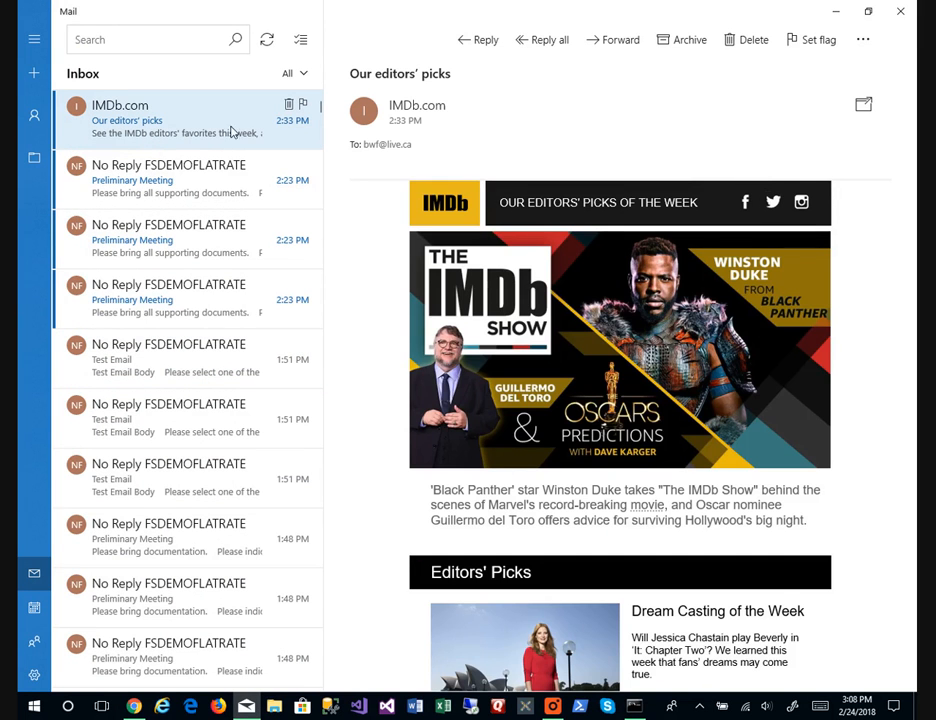
key("Delete")
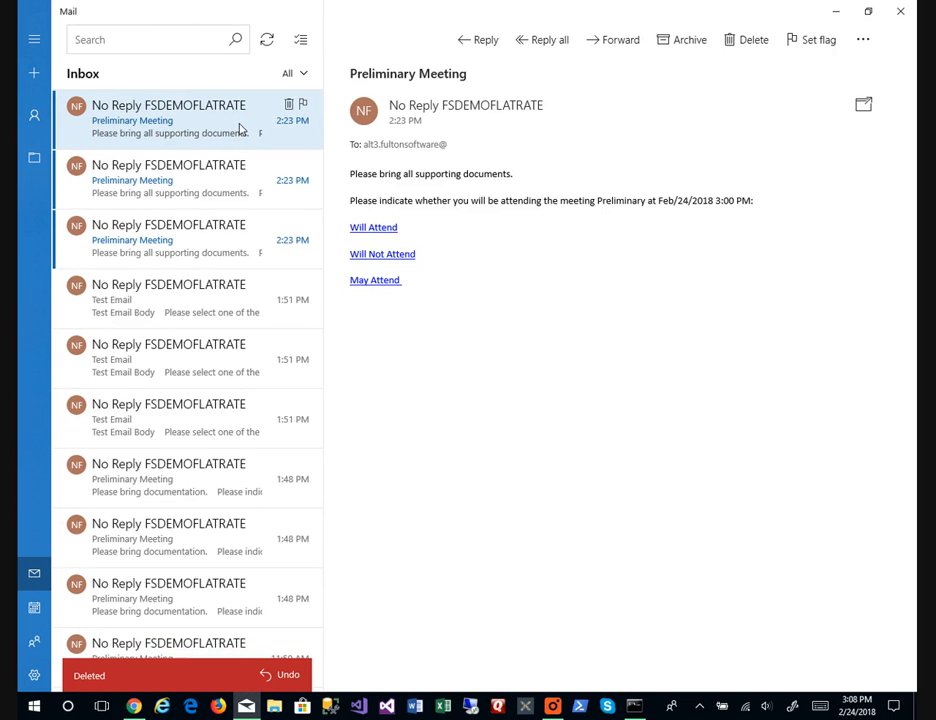
Answer the Preliminary Meeting invitations: employer Will Attend, member Will Not Attend, staff May Attend.
left_click(241, 236)
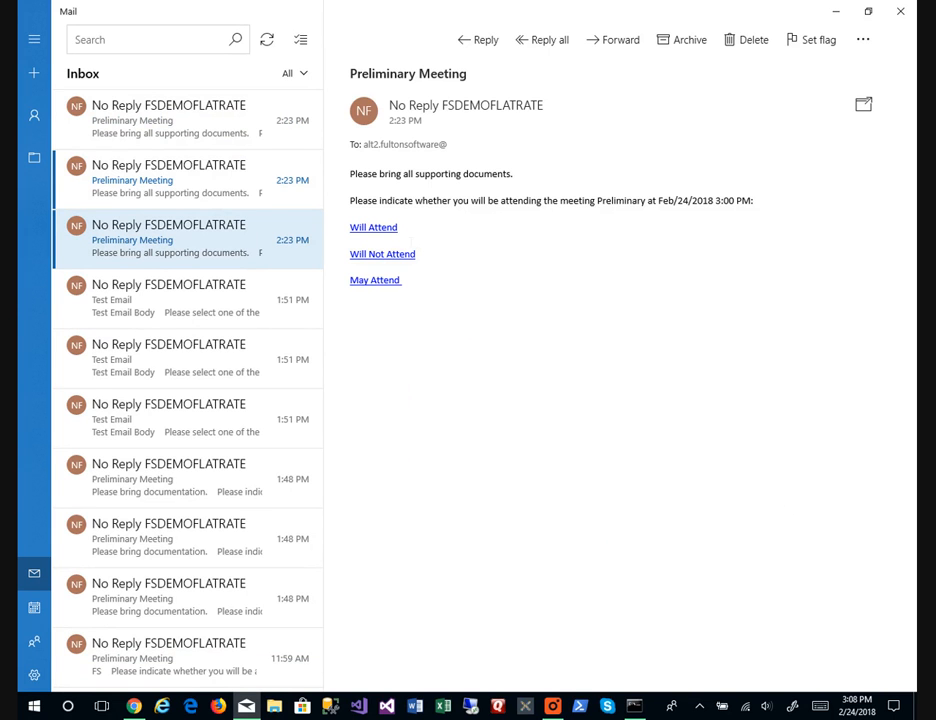
left_click(397, 236)
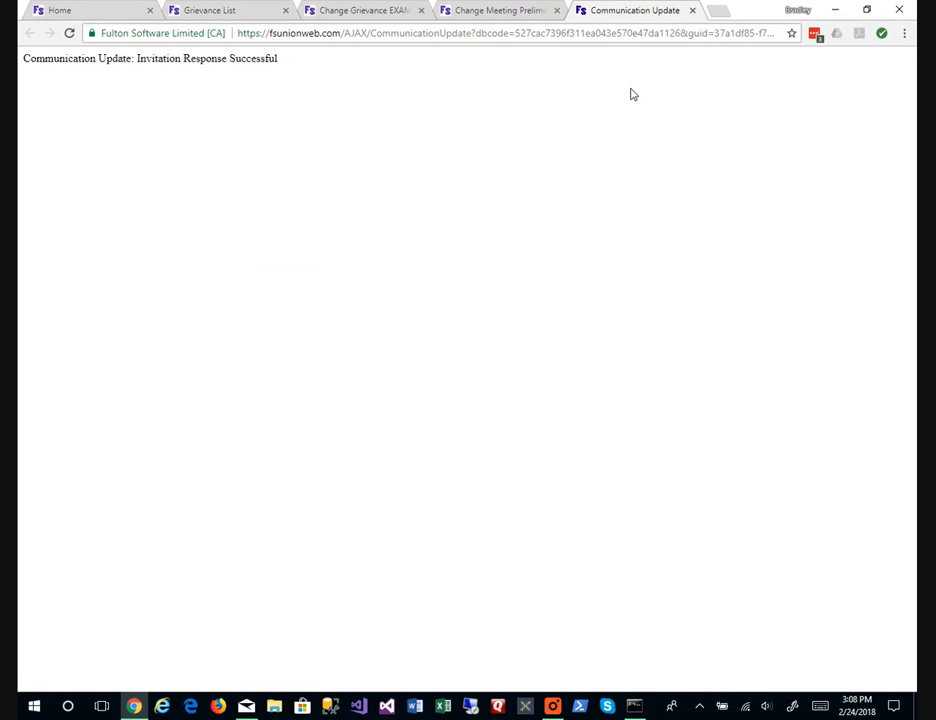
key("alt+Tab")
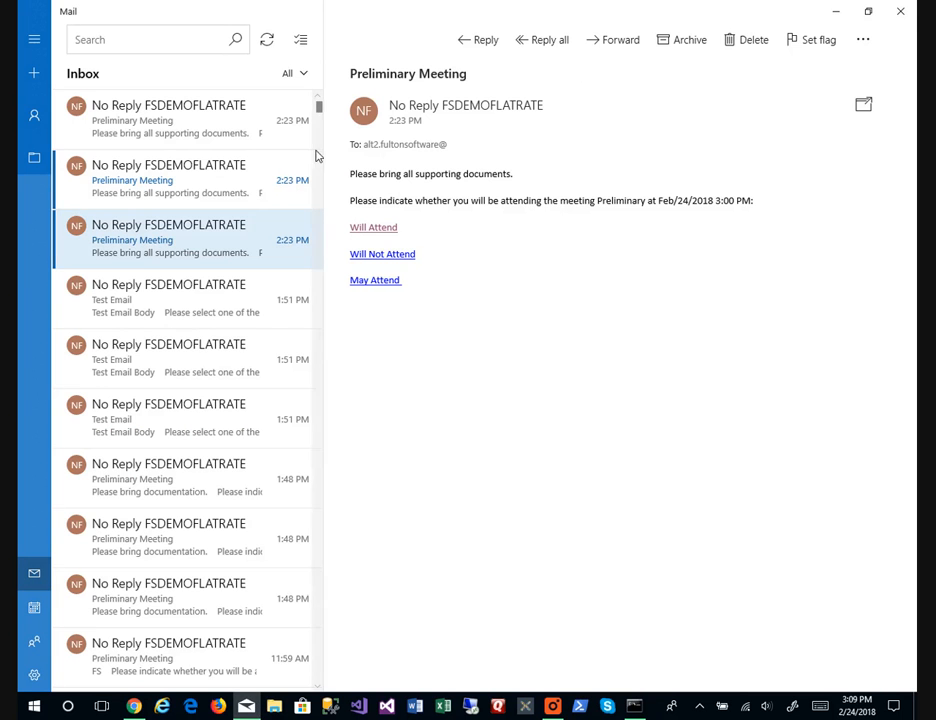
left_click(184, 178)
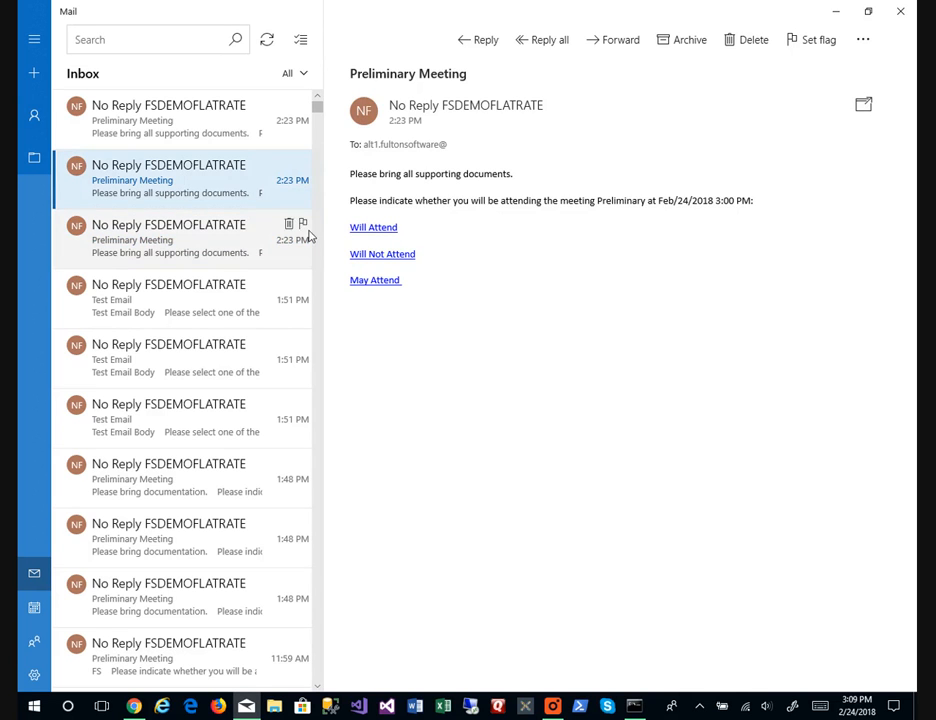
left_click(380, 258)
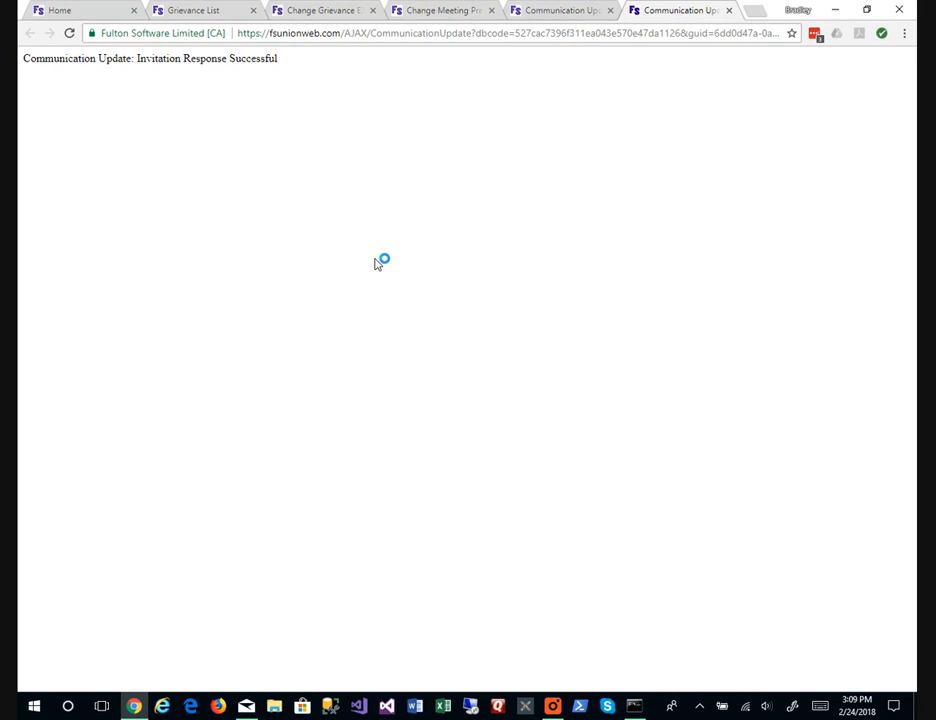
key("alt+Tab")
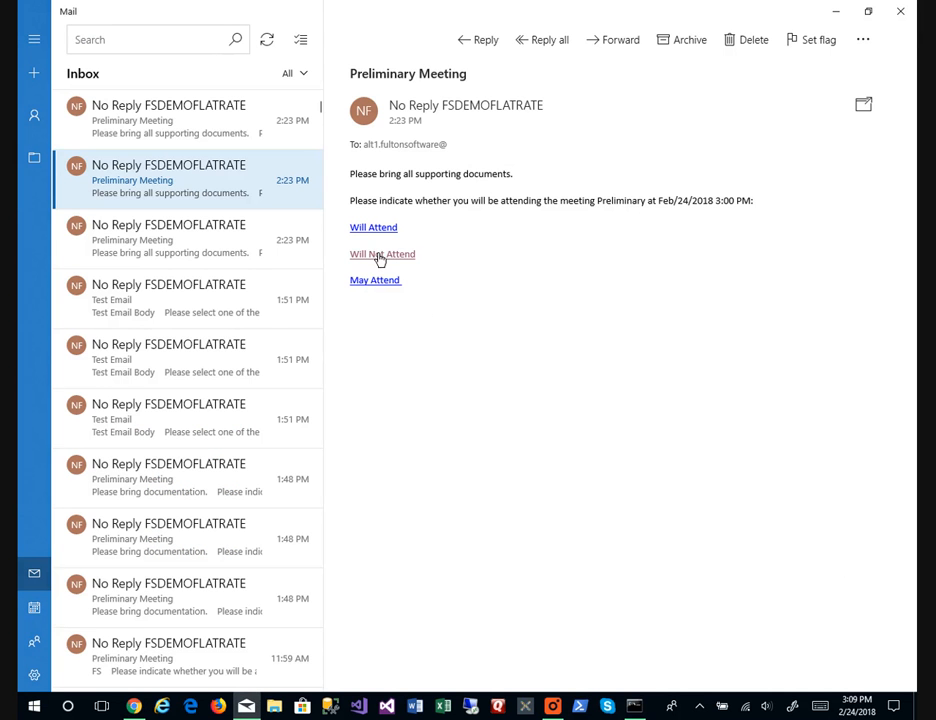
left_click(209, 122)
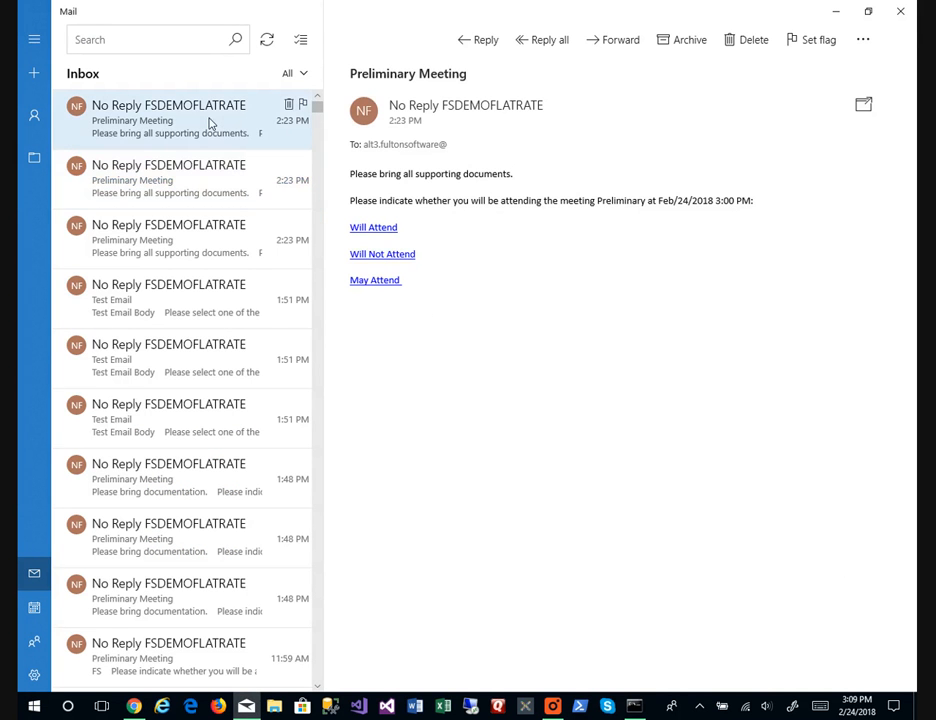
left_click(361, 282)
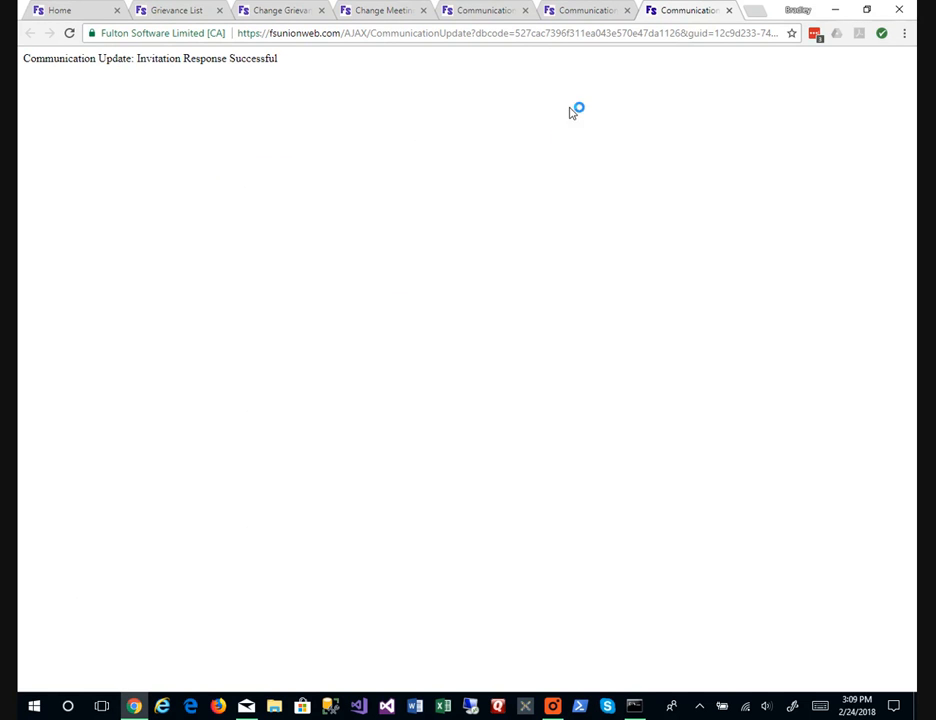
left_click(729, 11)
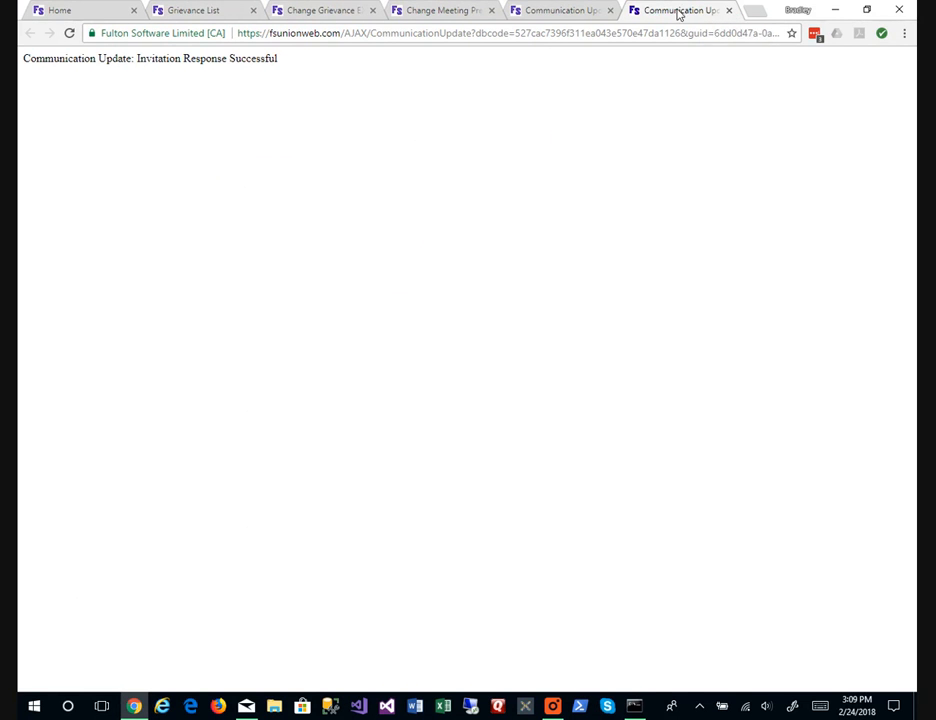
left_click(728, 10)
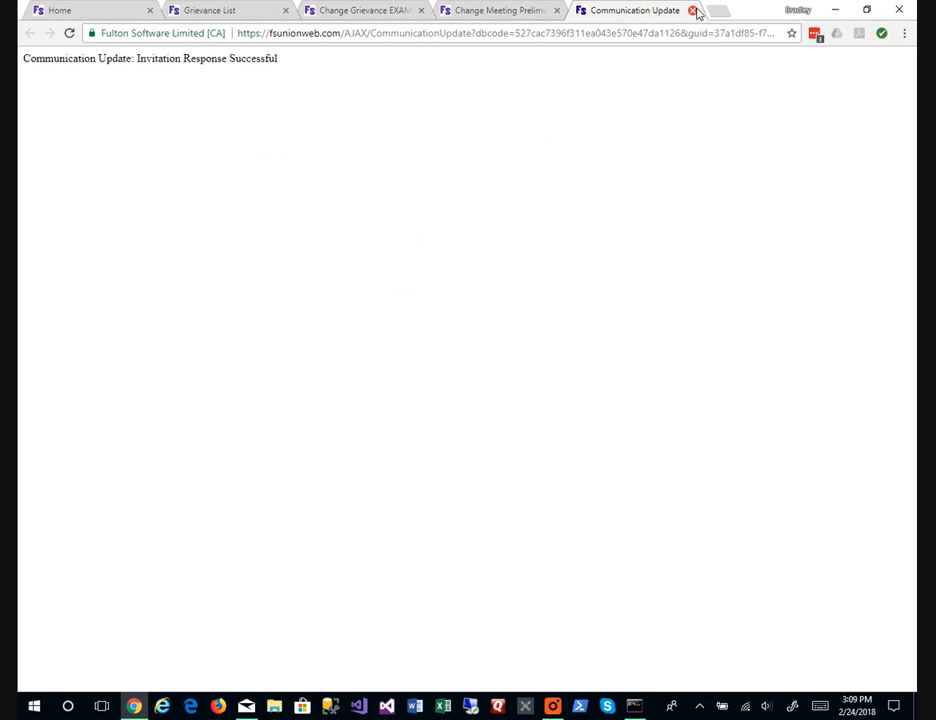
Close the confirmation tab and redisplay the meeting to show Will Not Attend, May Attend, Will Attend.
left_click(692, 10)
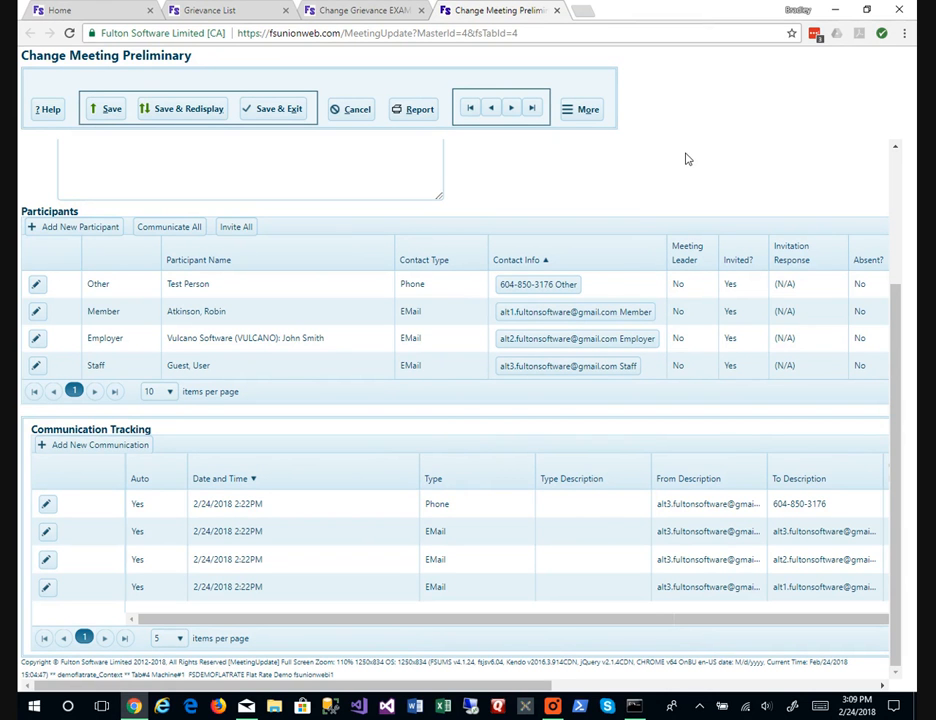
key("alt+d")
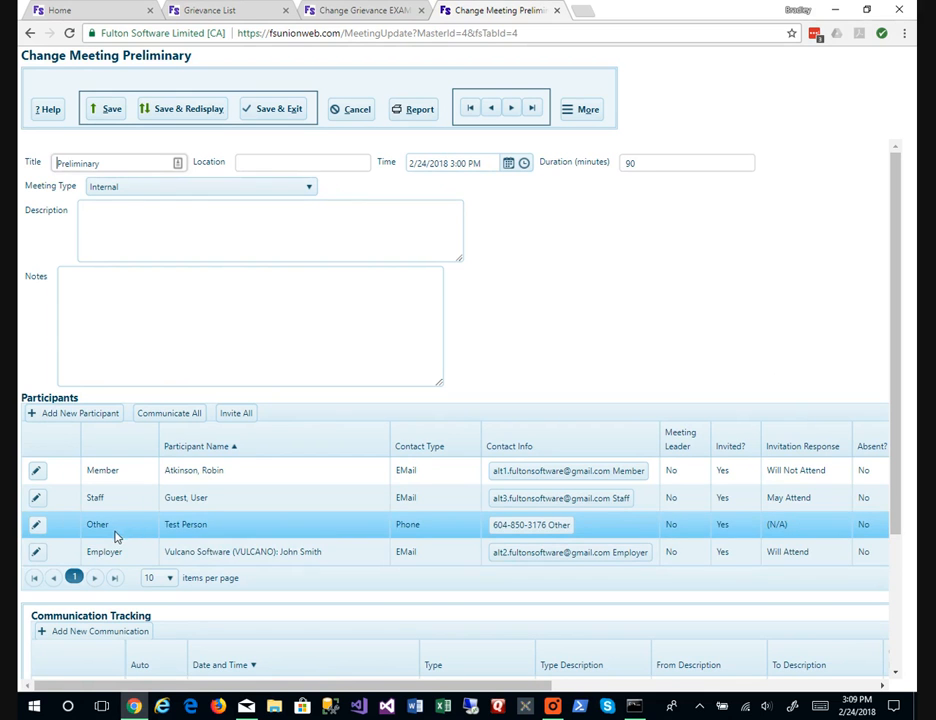
Set the phone-contact participant's invitation response to Will Attend, then save and exit the meeting.
left_click(40, 528)
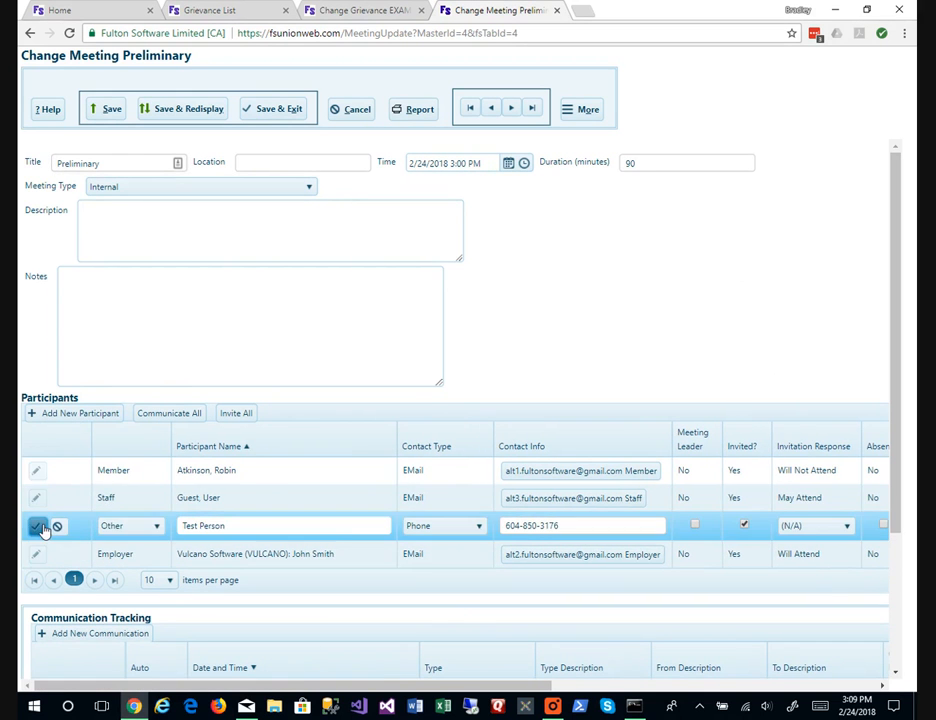
left_click(440, 525)
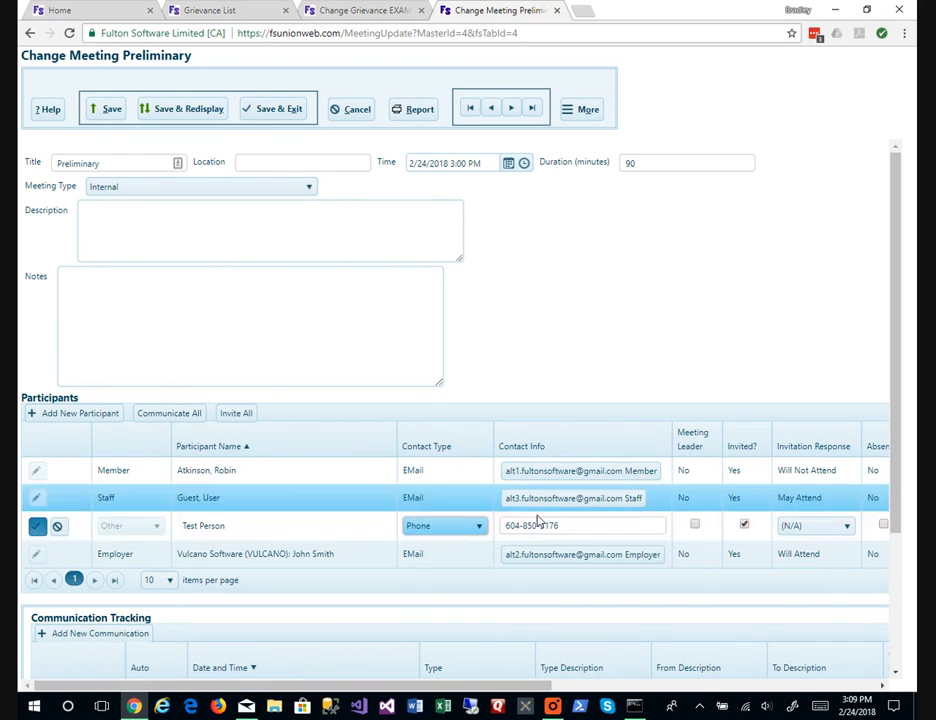
left_click(828, 530)
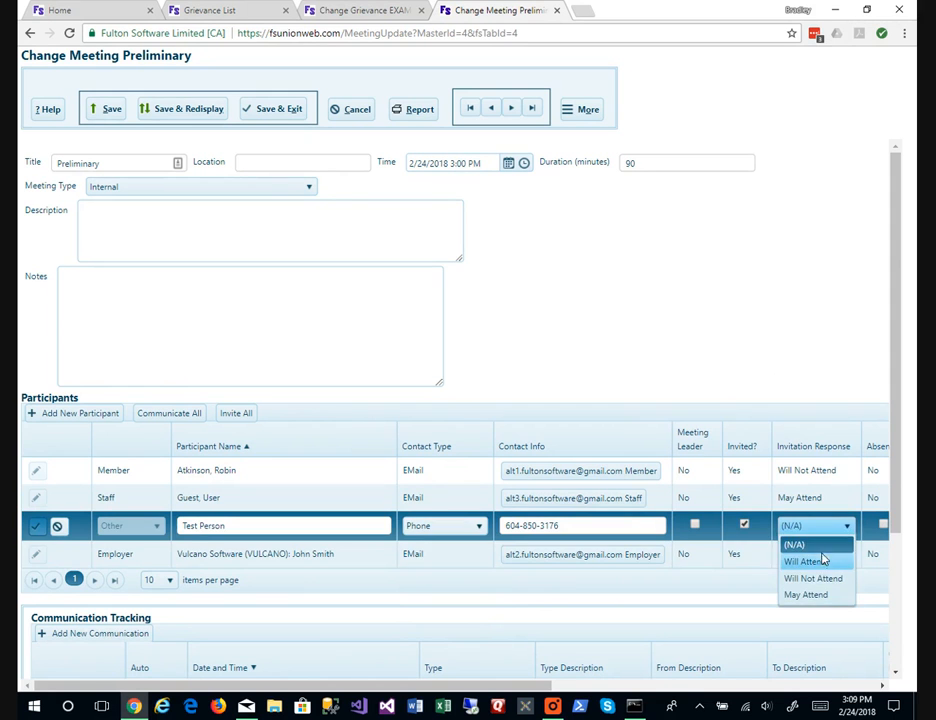
left_click(822, 563)
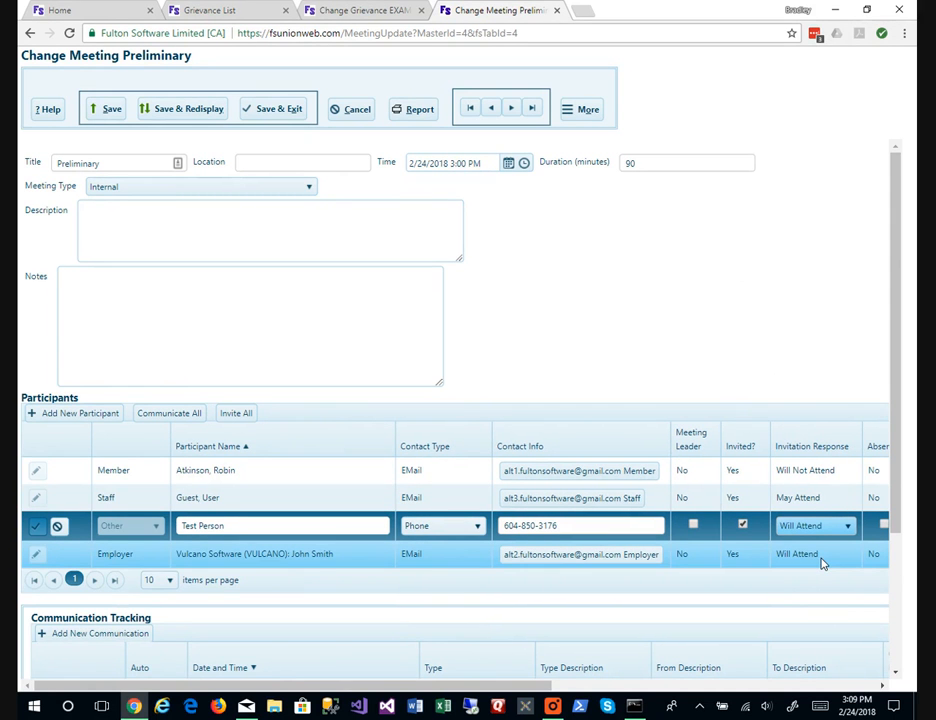
key("Return")
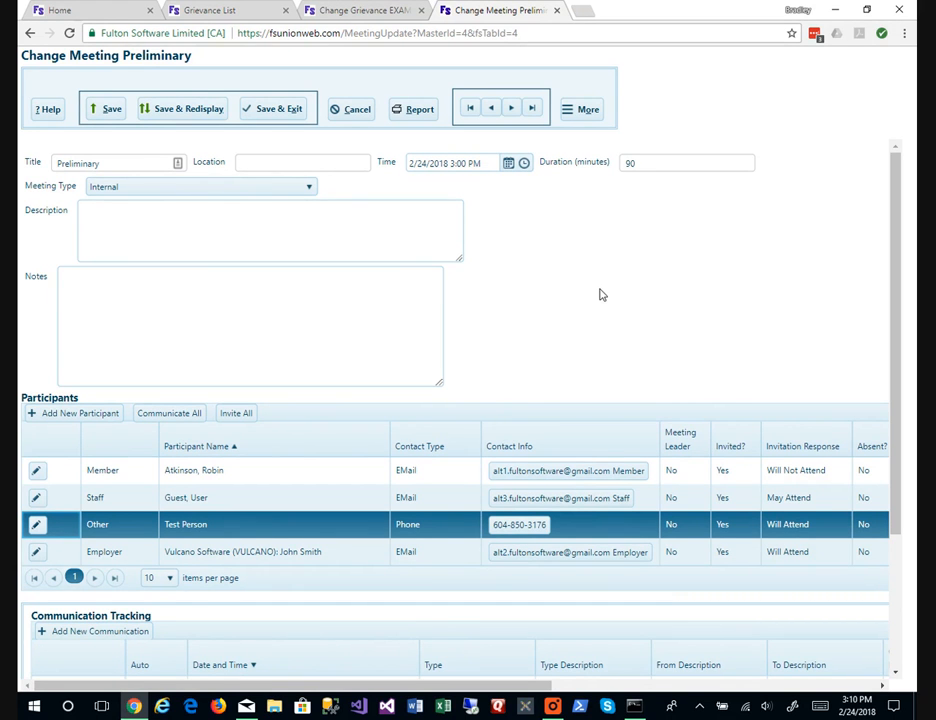
left_click(297, 116)
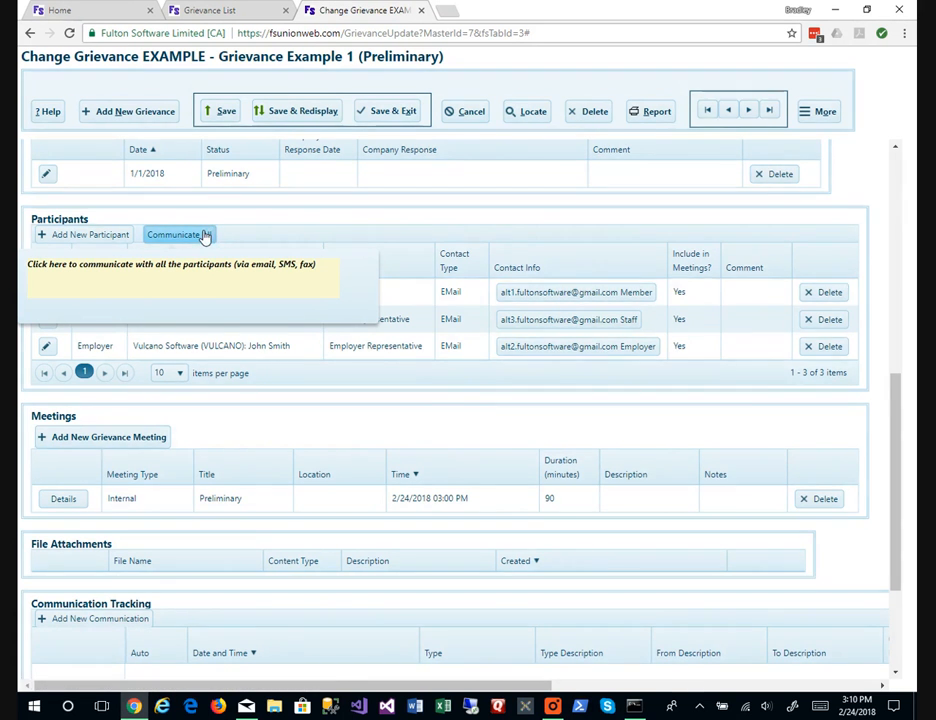
Use Communicate All to send subject and body 'Test 1' with response choices Choice 1, 2, 3.
left_click(204, 235)
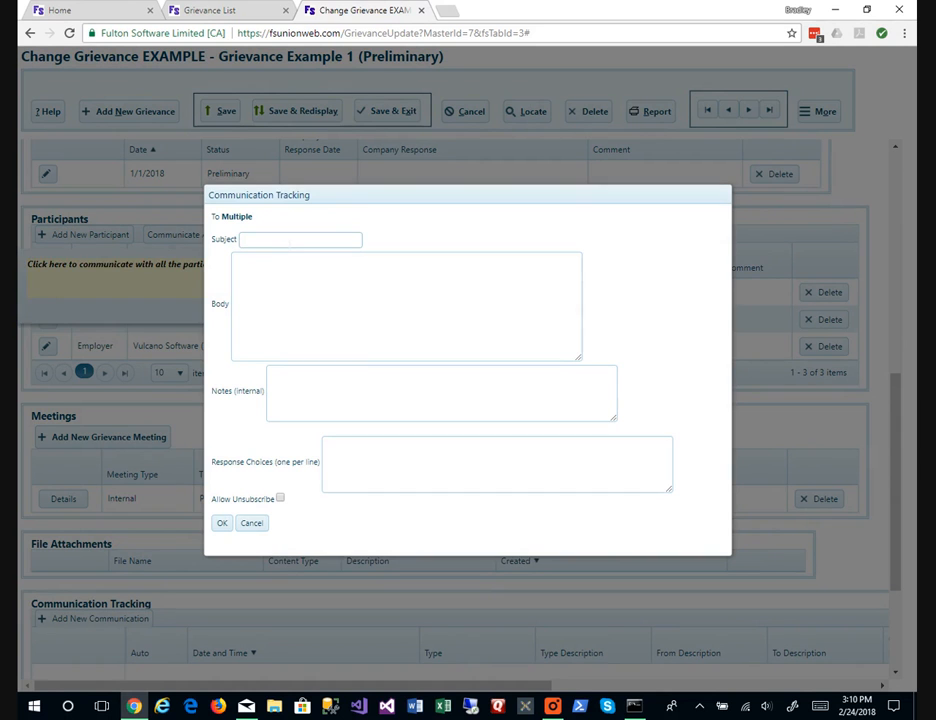
type("T")
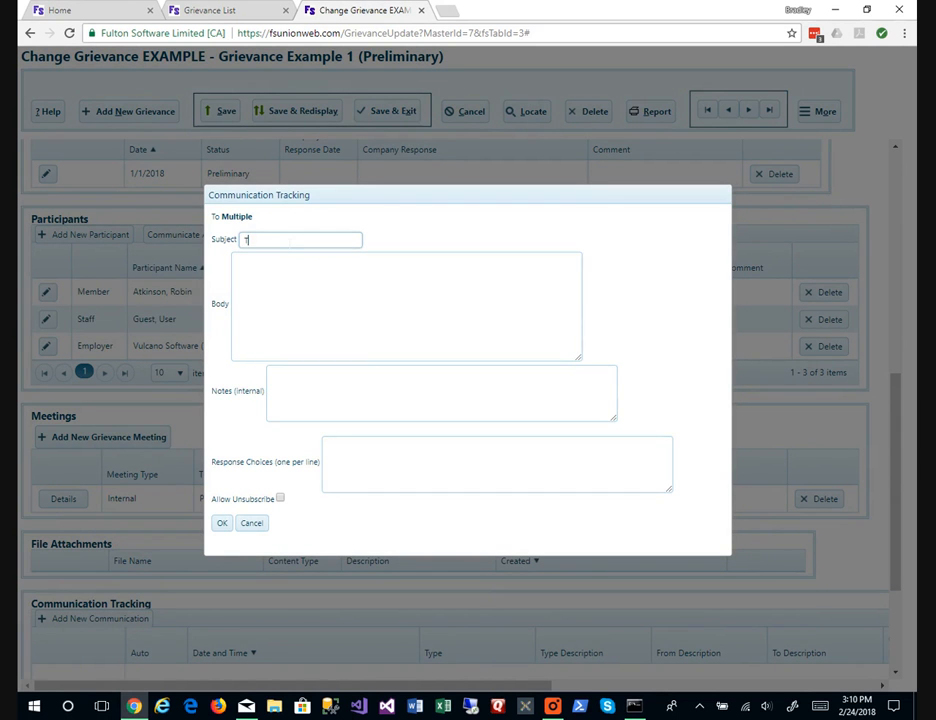
type("est 1")
key("Tab")
type("Test 1")
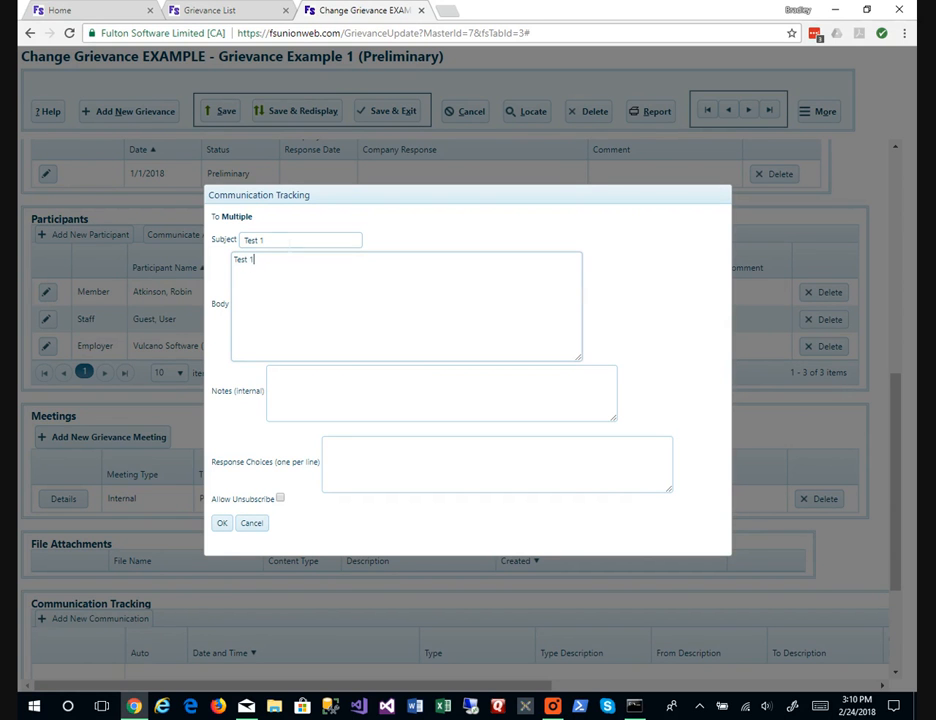
left_click(338, 447)
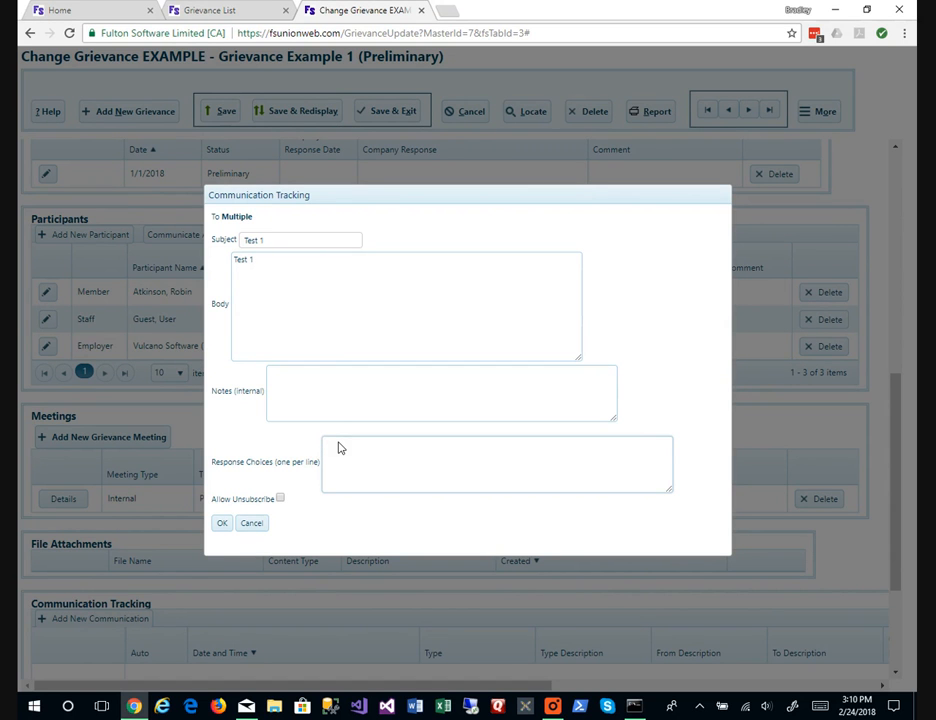
type("Choice 1")
key("Return")
type("Choice")
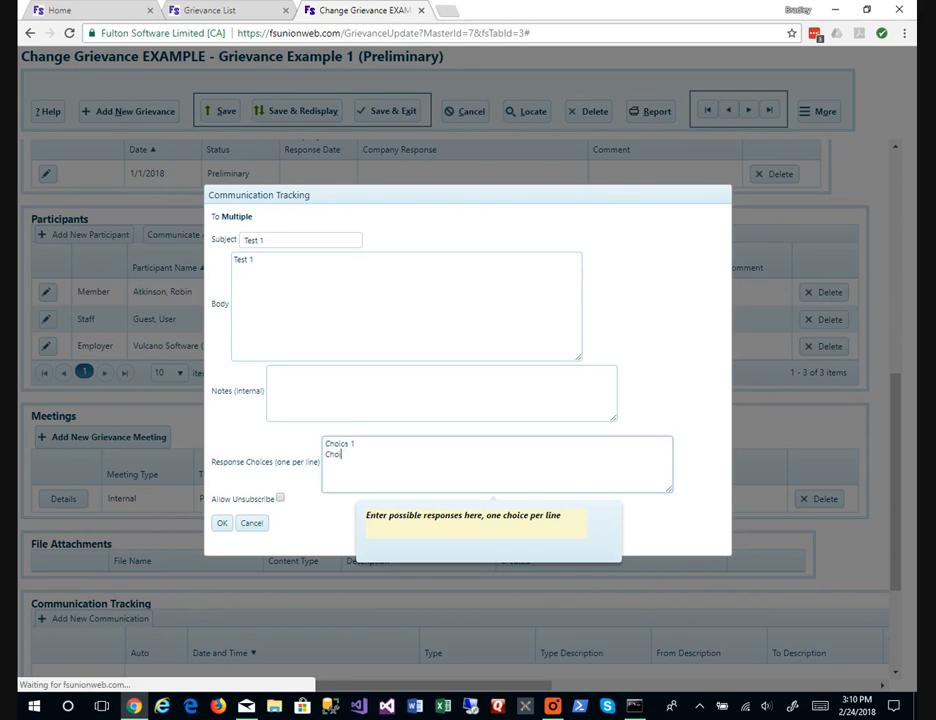
type(" 2")
key("Return")
type("Choice 3")
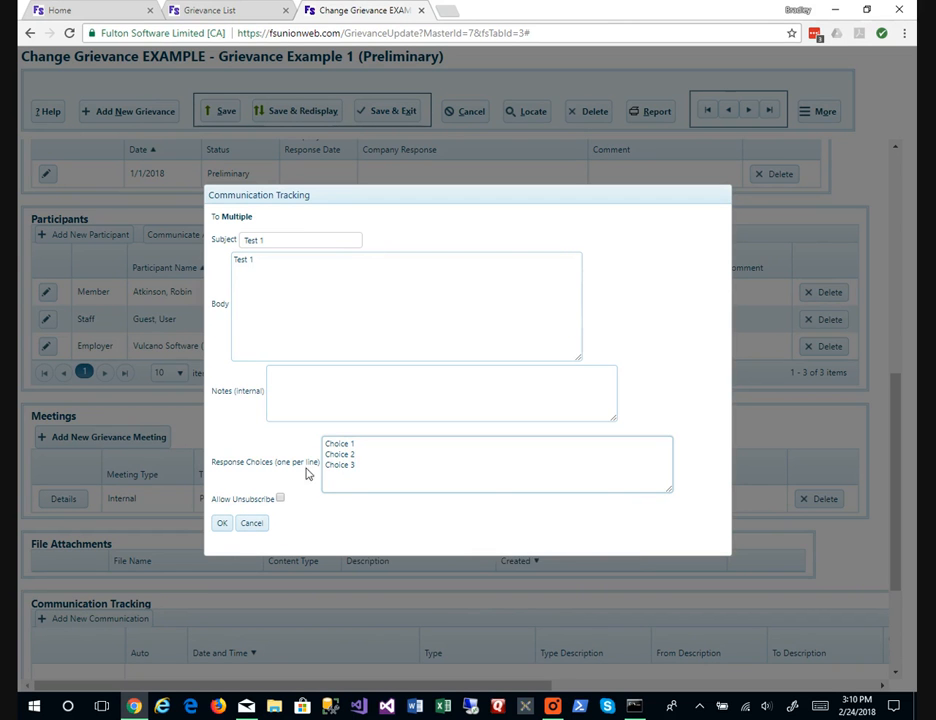
left_click(224, 524)
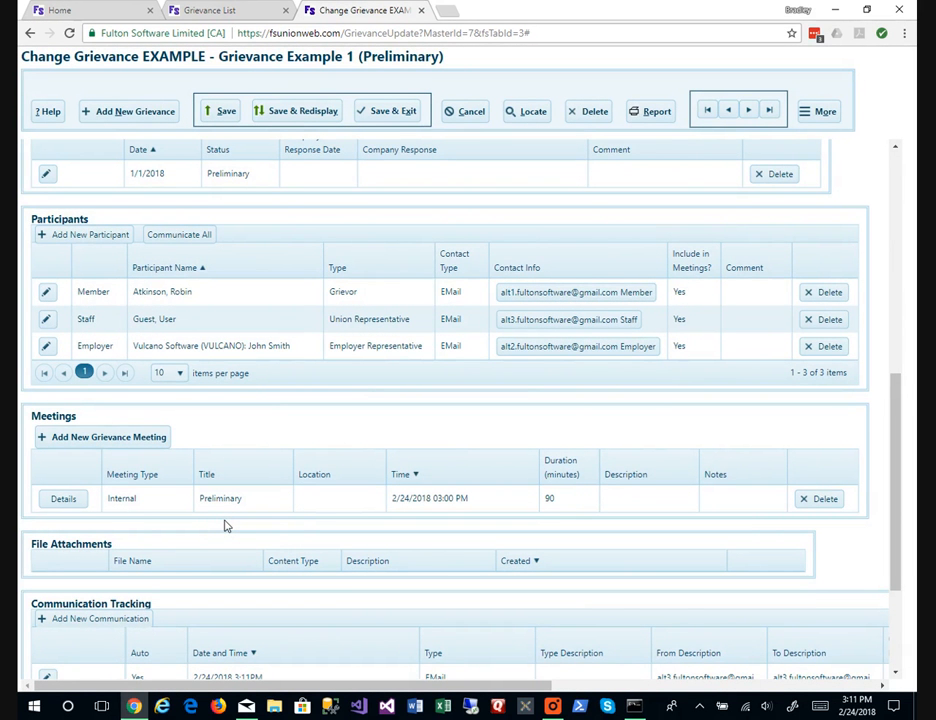
Scroll down to Communication Tracking to check the three new 2/24/2018 3:11PM EMail entries.
scroll(297, 526, "down", 1)
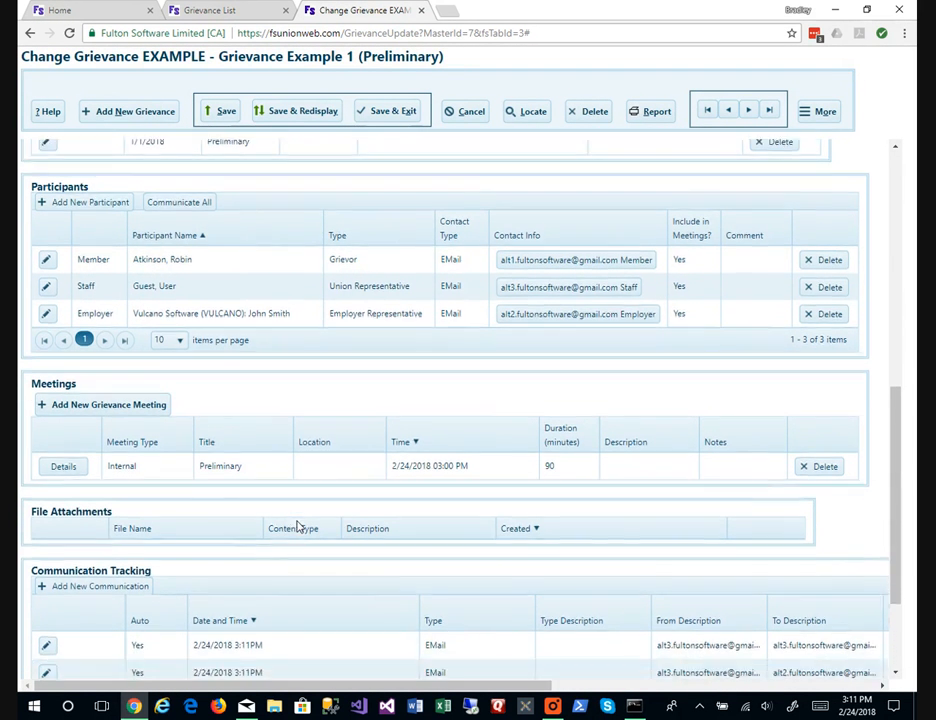
scroll(297, 526, "down", 2)
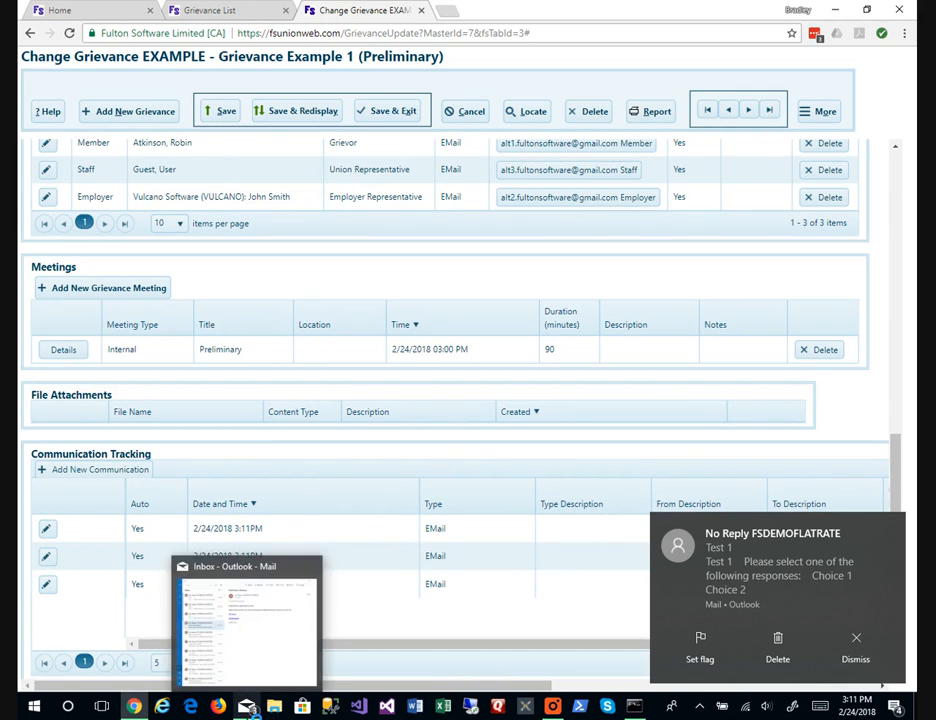
Answer the three Test 1 emails with Choice 1, Choice 2 and Choice 3, closing each confirmation.
left_click(247, 707)
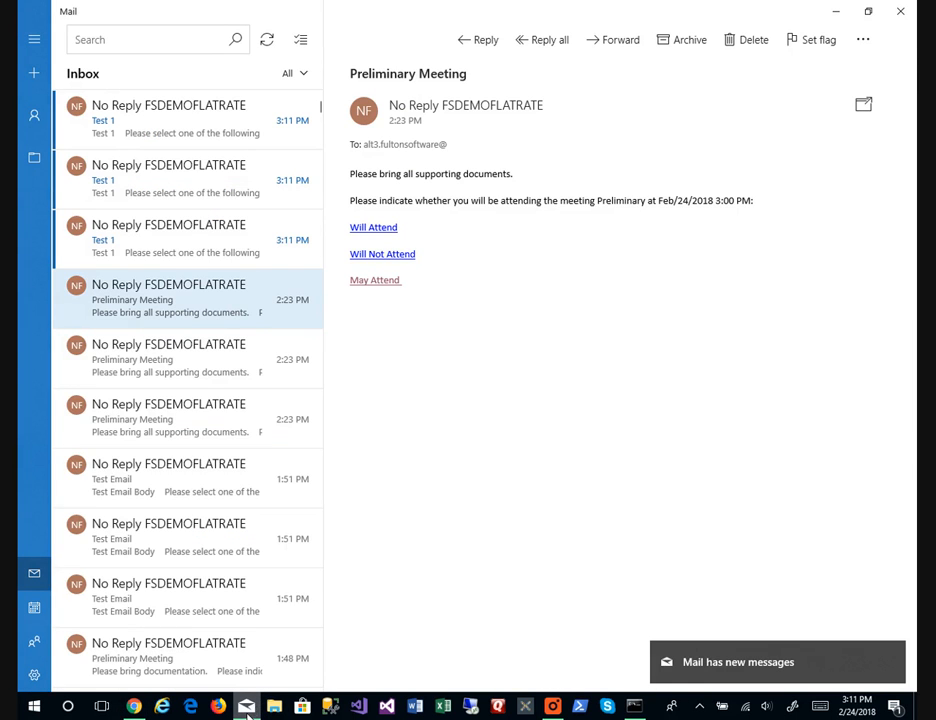
left_click(241, 254)
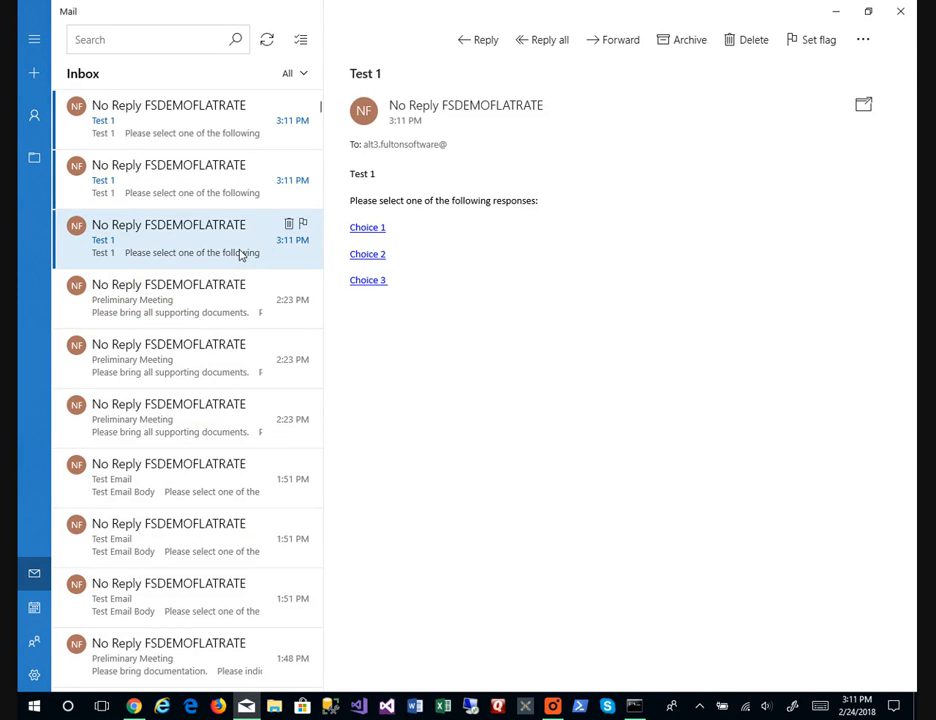
left_click(376, 231)
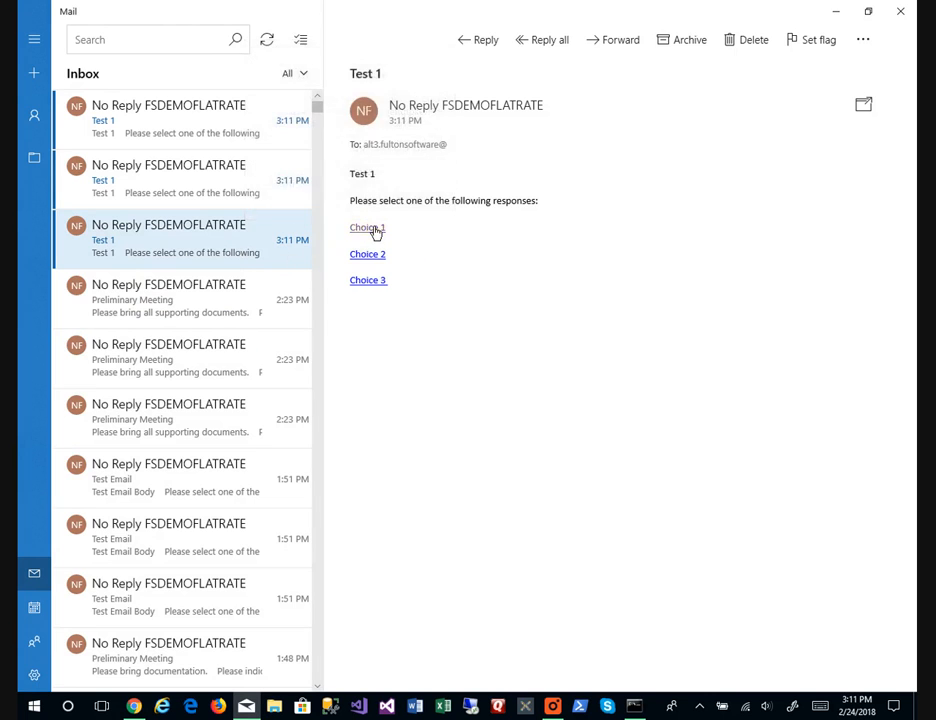
key("alt+Tab")
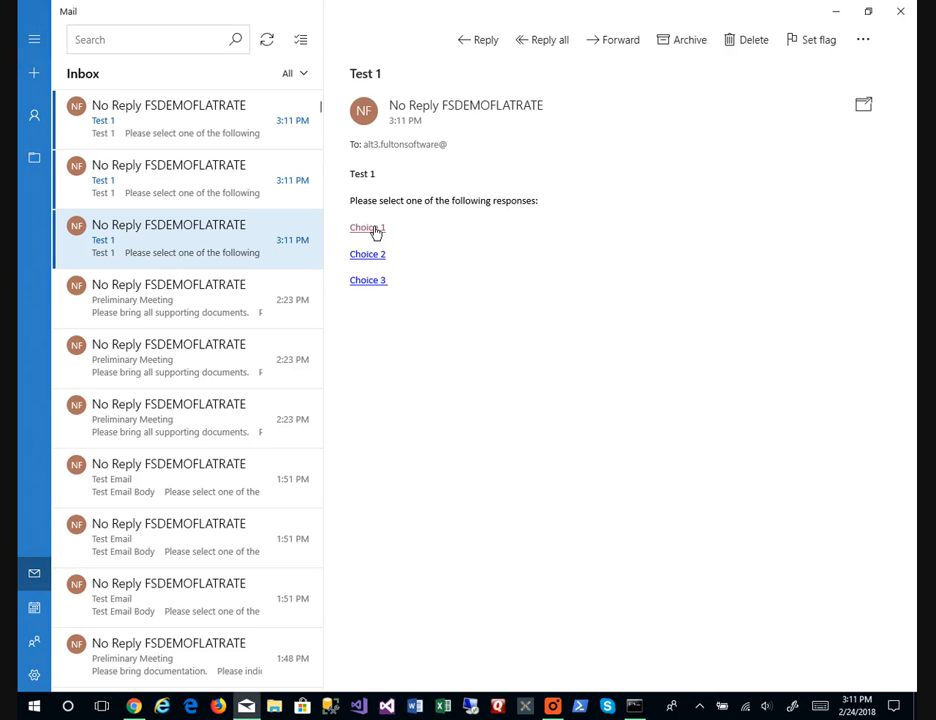
left_click(203, 166)
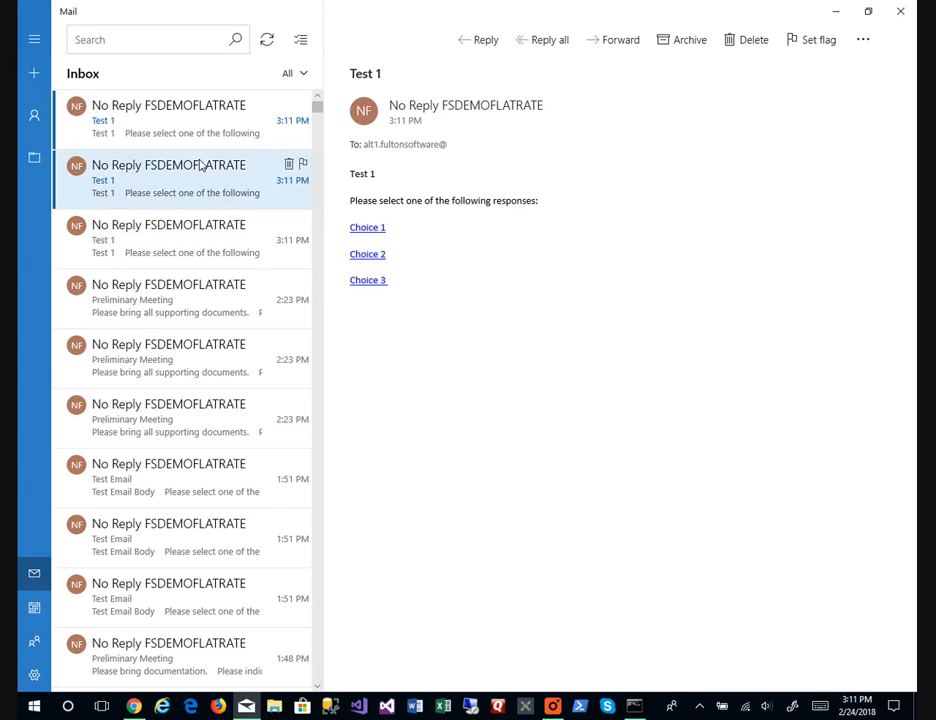
left_click(372, 256)
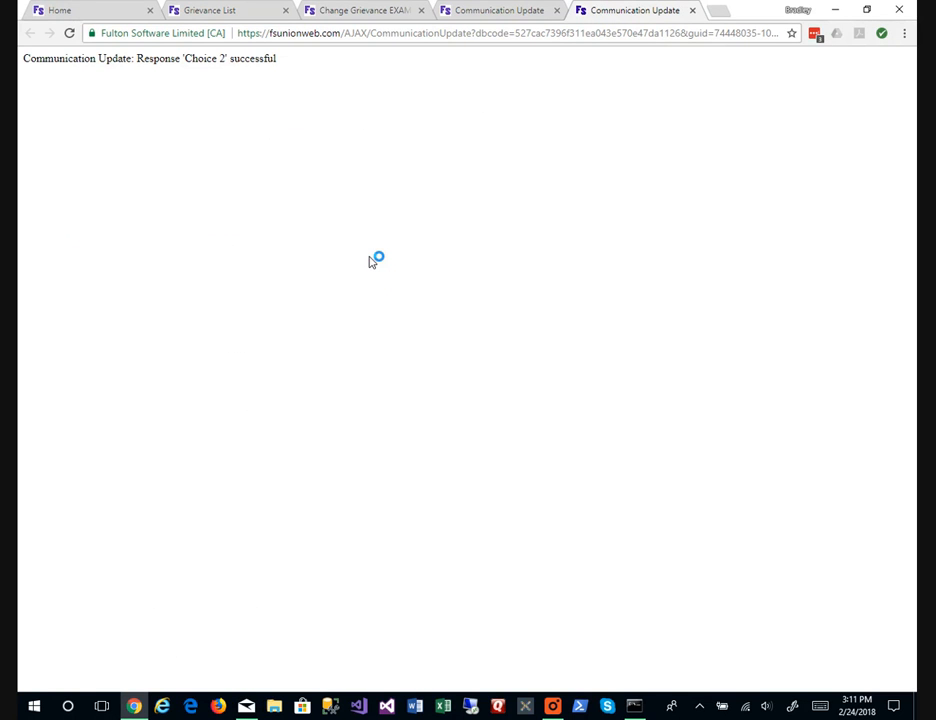
key("alt+Tab")
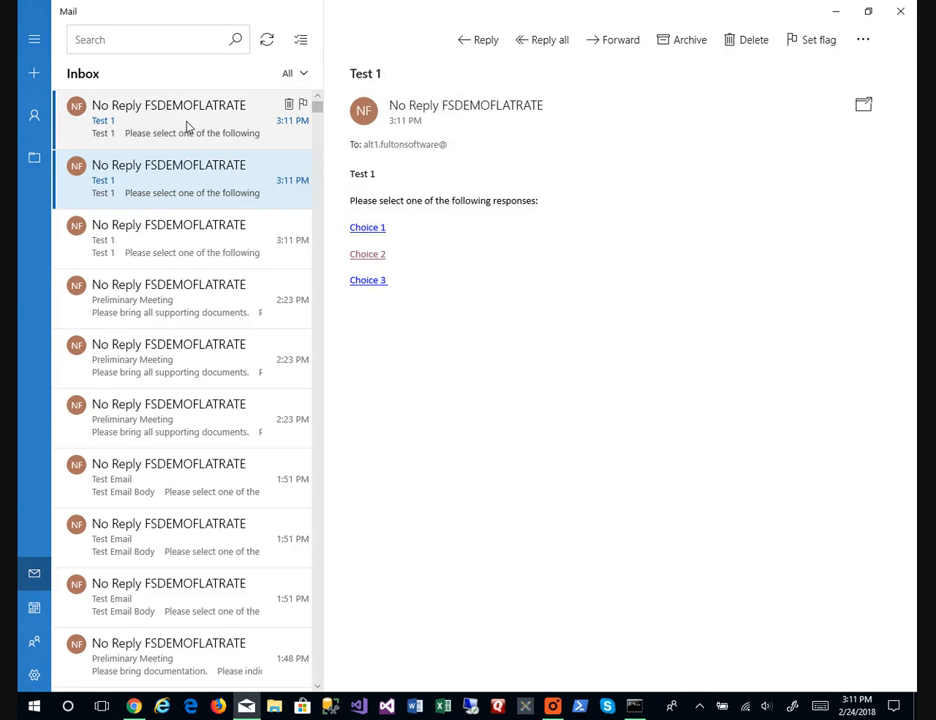
left_click(187, 128)
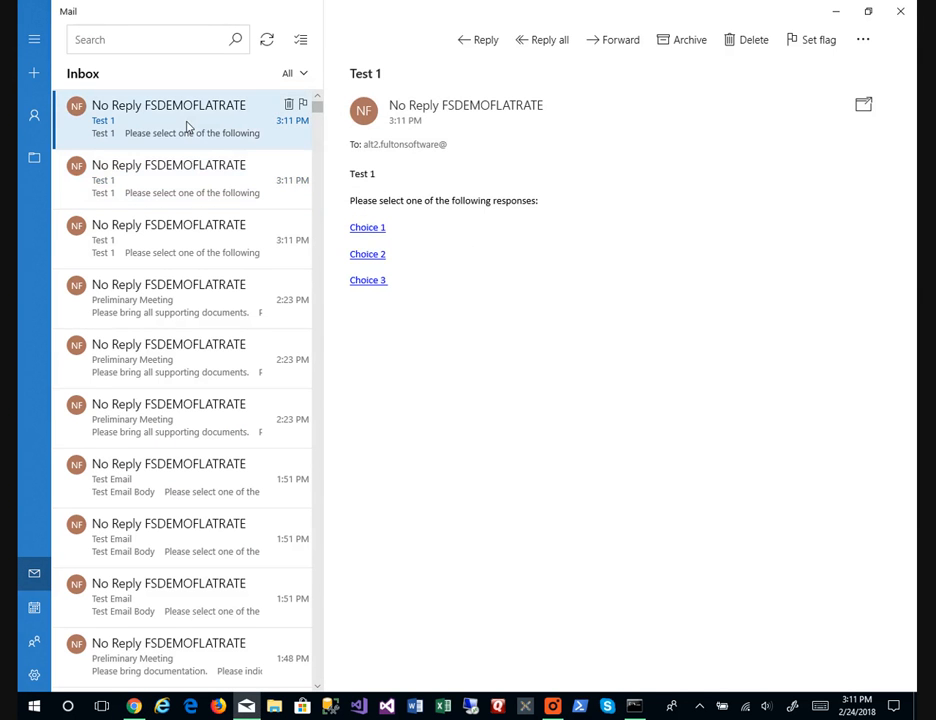
left_click(368, 281)
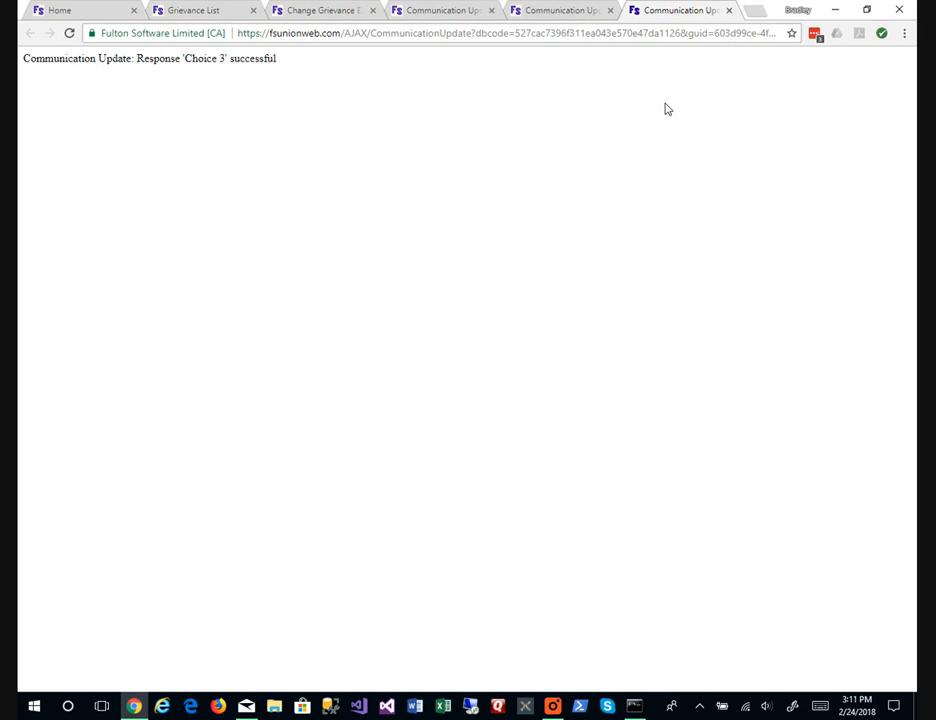
left_click(730, 12)
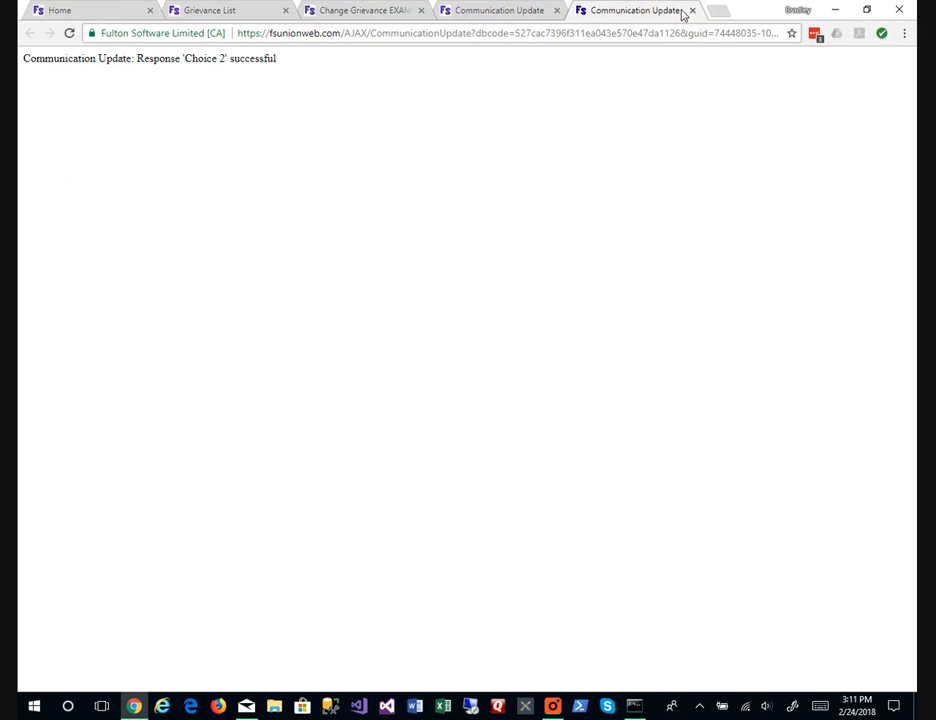
left_click(691, 11)
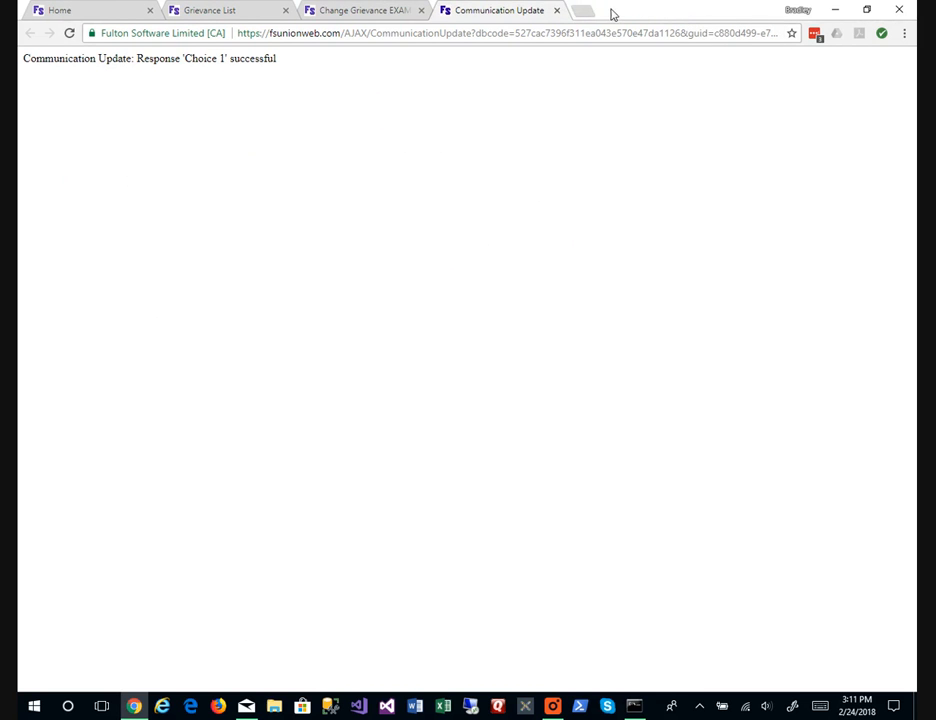
left_click(560, 11)
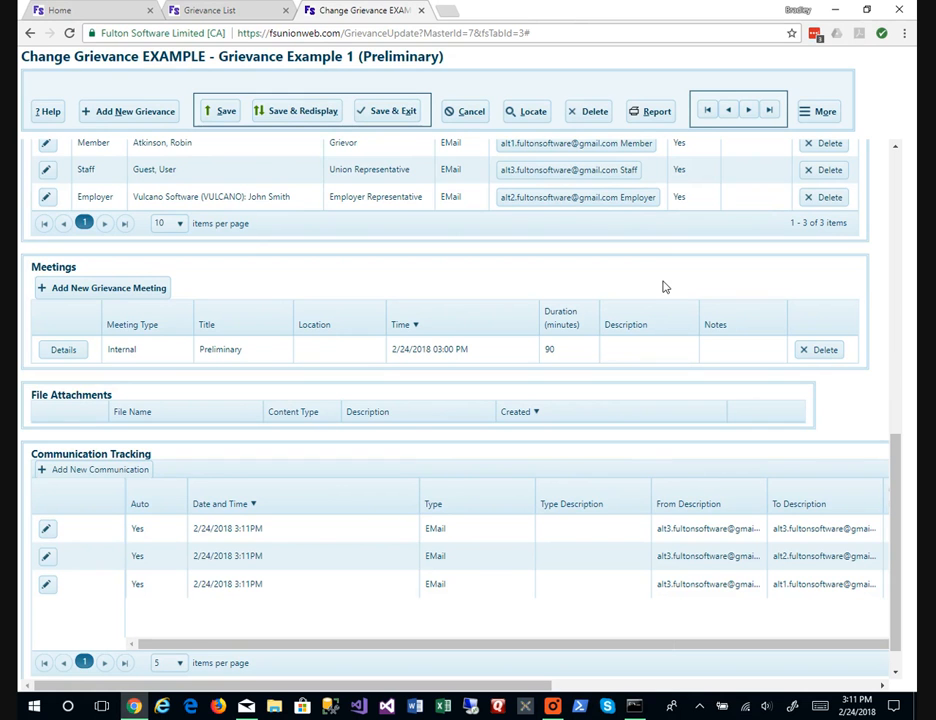
Save and redisplay the grievance, then check the Test 1 records' responses: Choice 1, Choice 3, Choice 2.
key("alt+r")
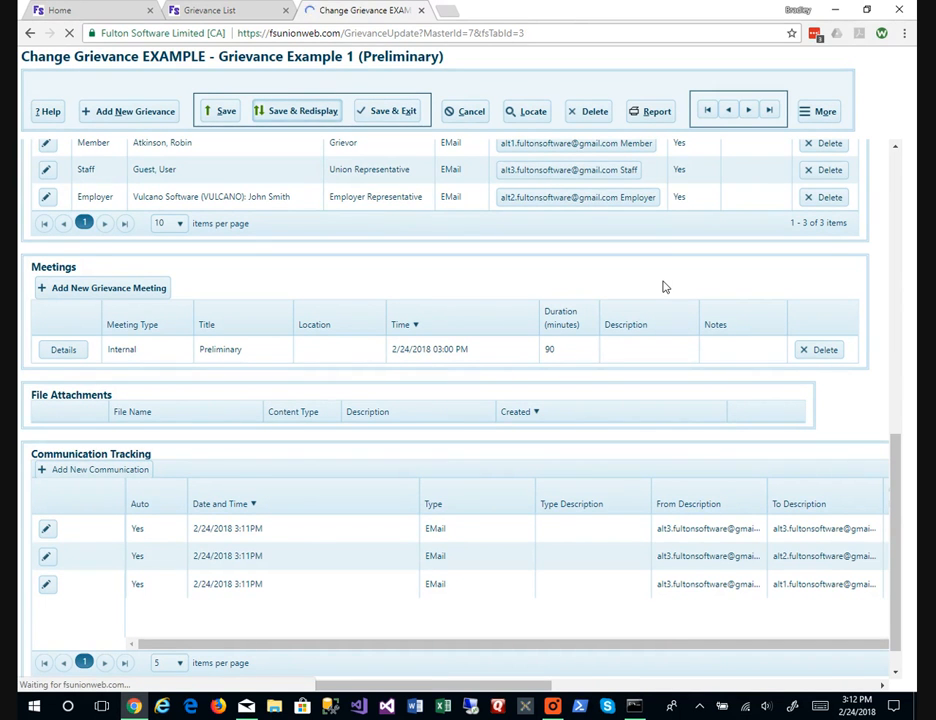
scroll(663, 287, "down", 4)
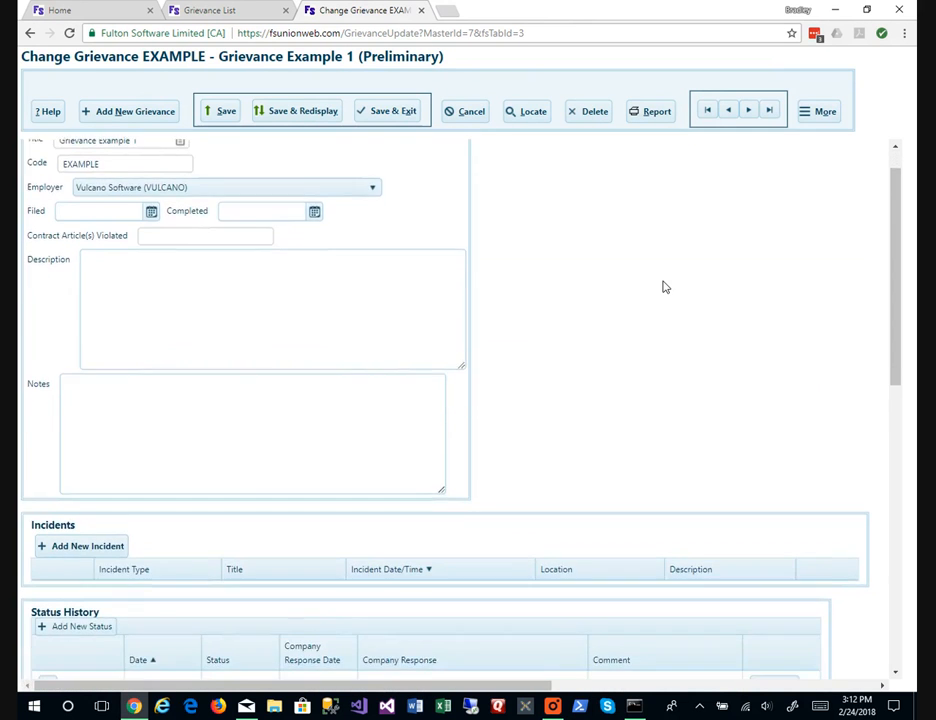
scroll(663, 287, "down", 4)
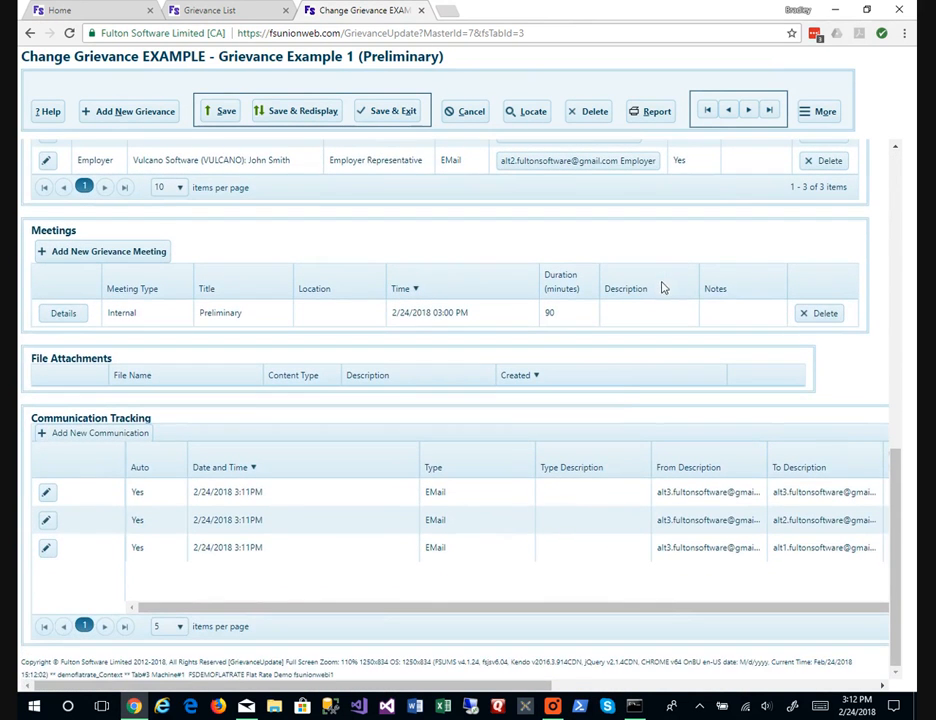
left_click(573, 497)
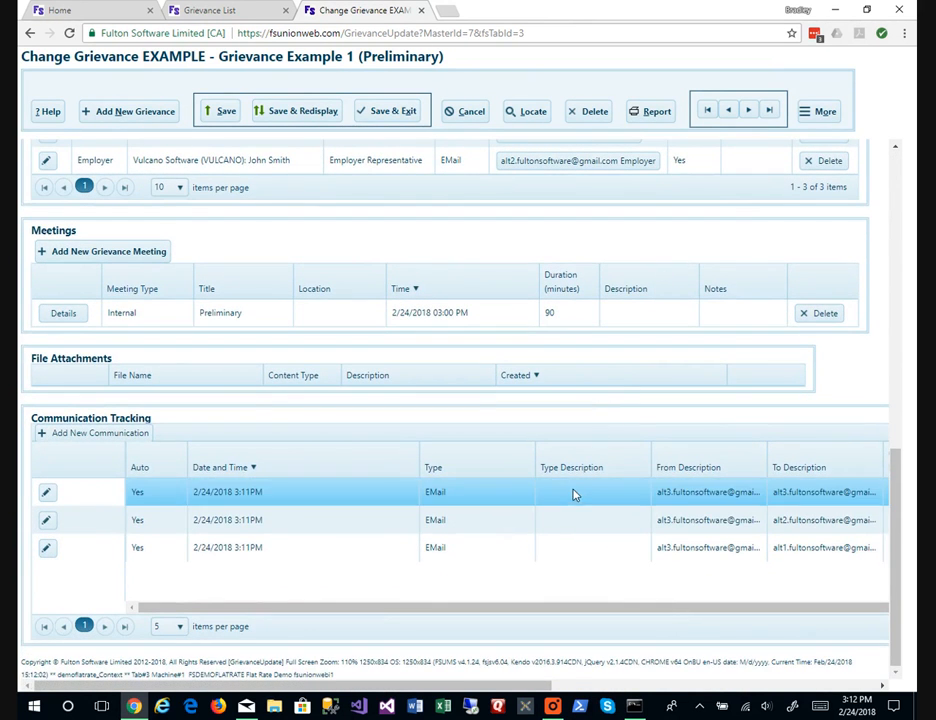
scroll(573, 497, "right", 10)
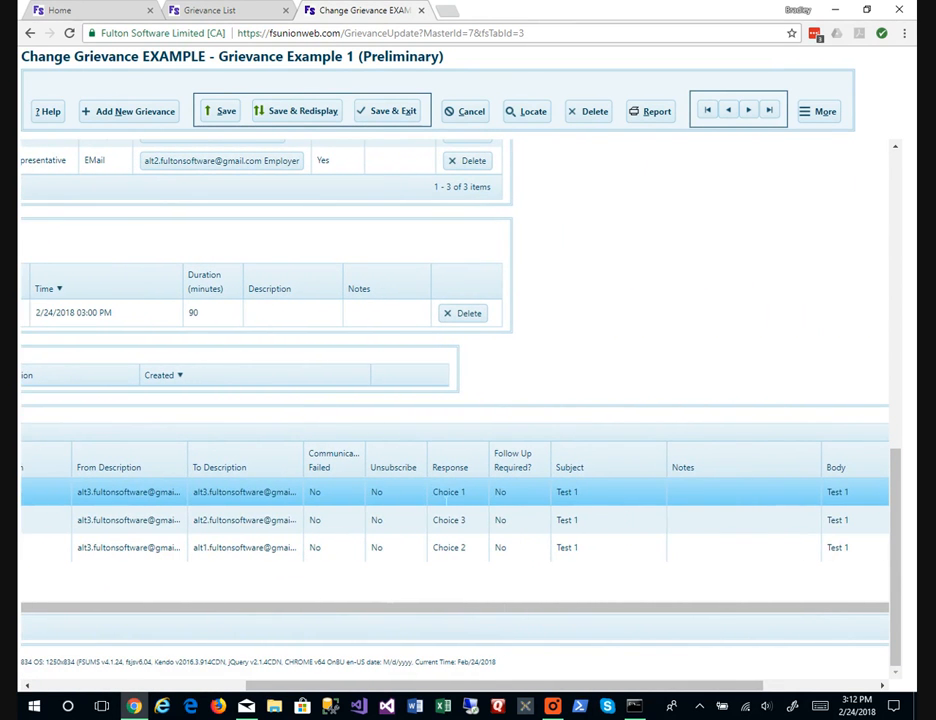
left_click(462, 520)
left_click(464, 548)
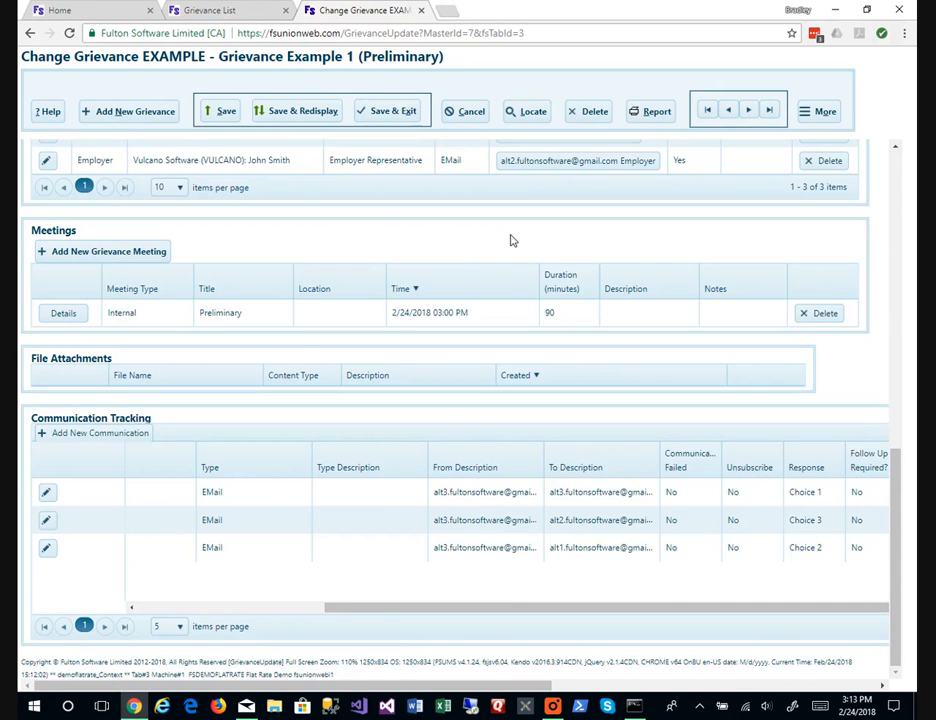
scroll(510, 240, "up", 3)
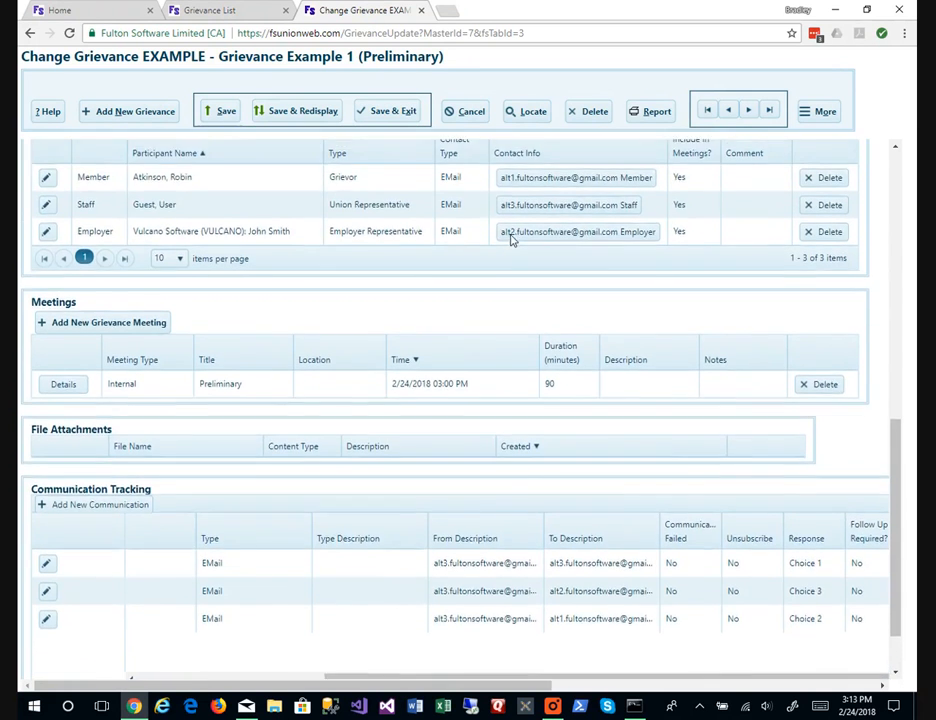
scroll(510, 240, "up", 6)
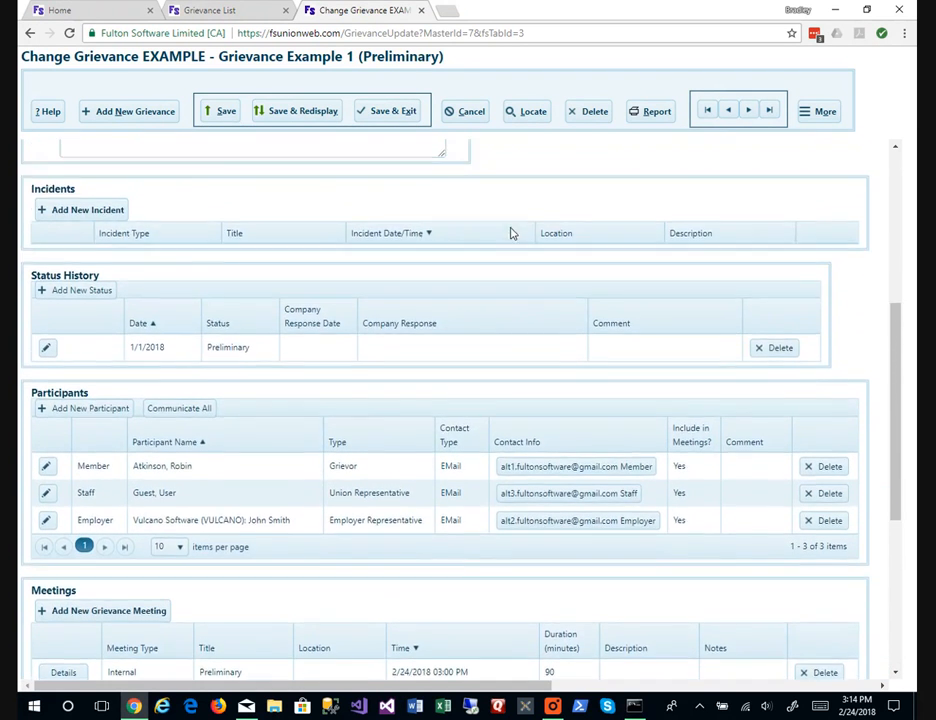
Start a new incident titled 'Incident 1', dated 1/1/2018, with incident type Discharge.
scroll(510, 235, "up", 2)
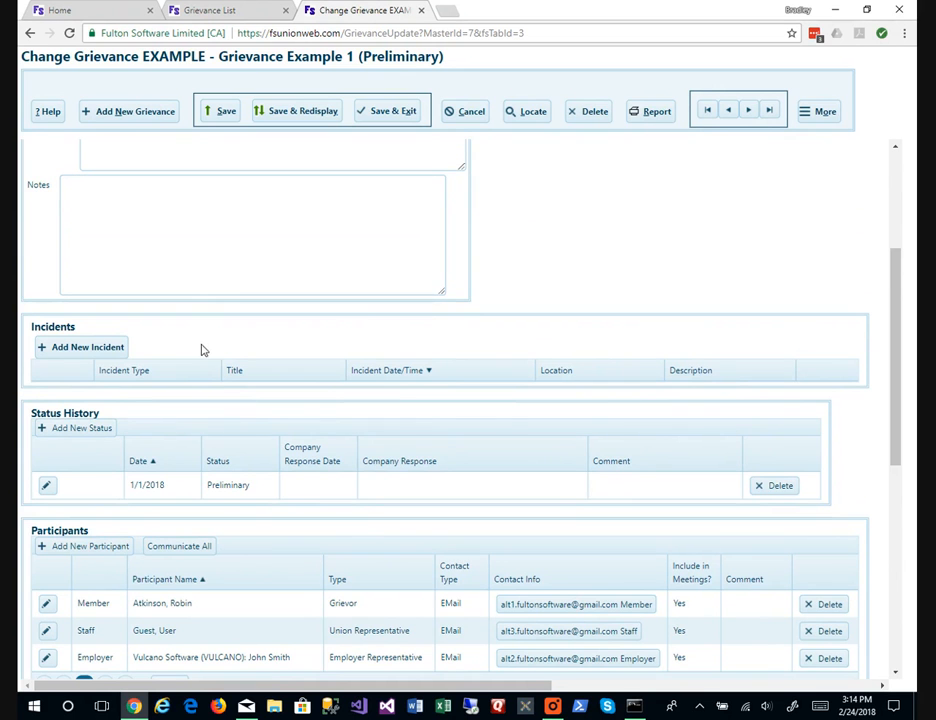
left_click(112, 348)
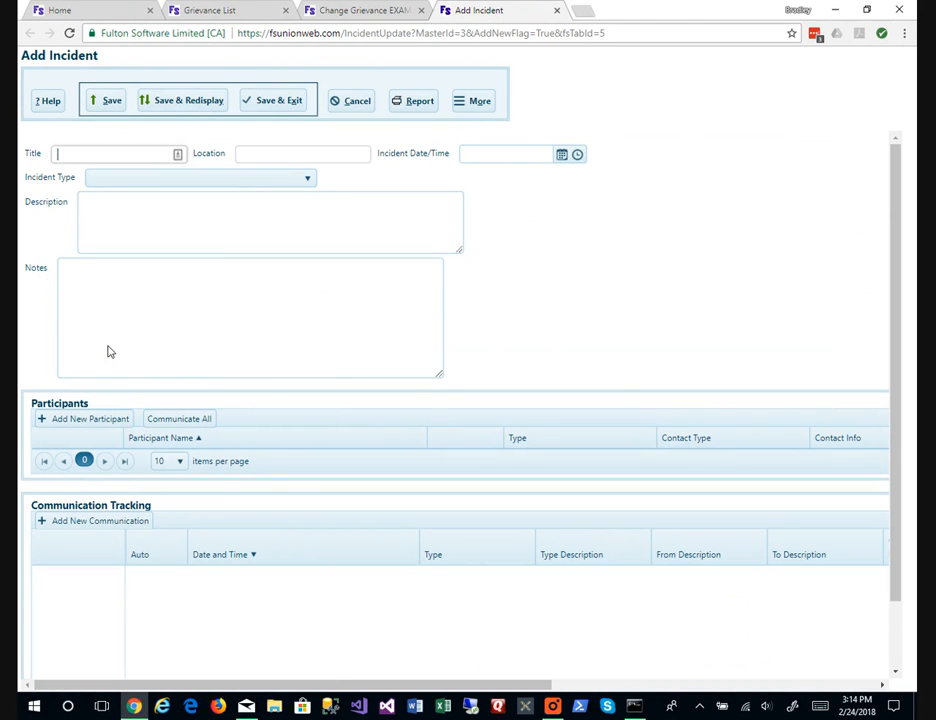
type("Incident 1")
key("Tab")
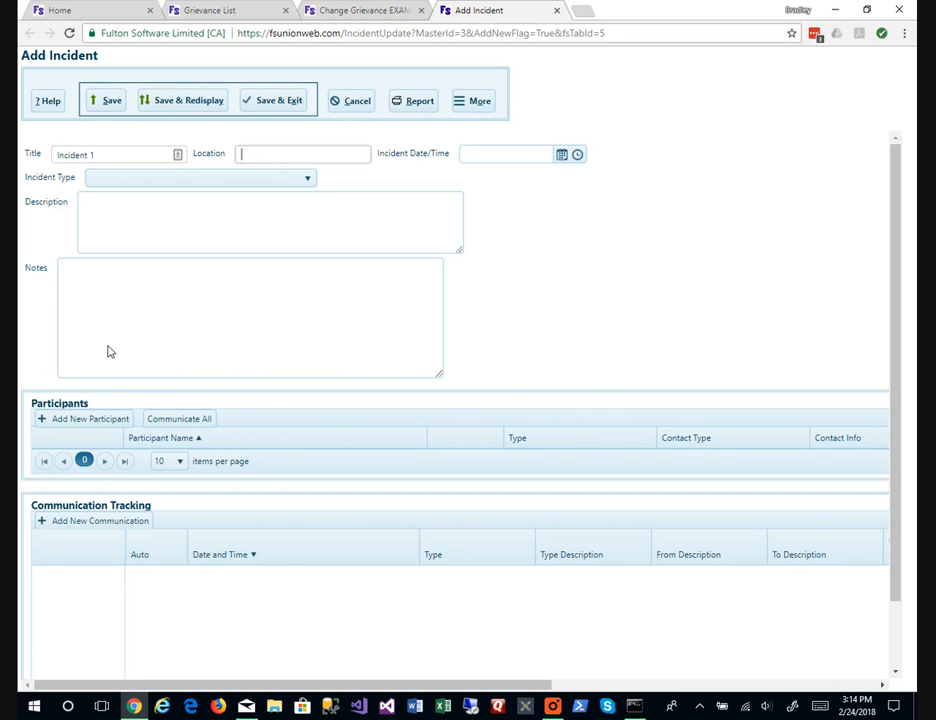
key("Tab")
type("1/1/2018")
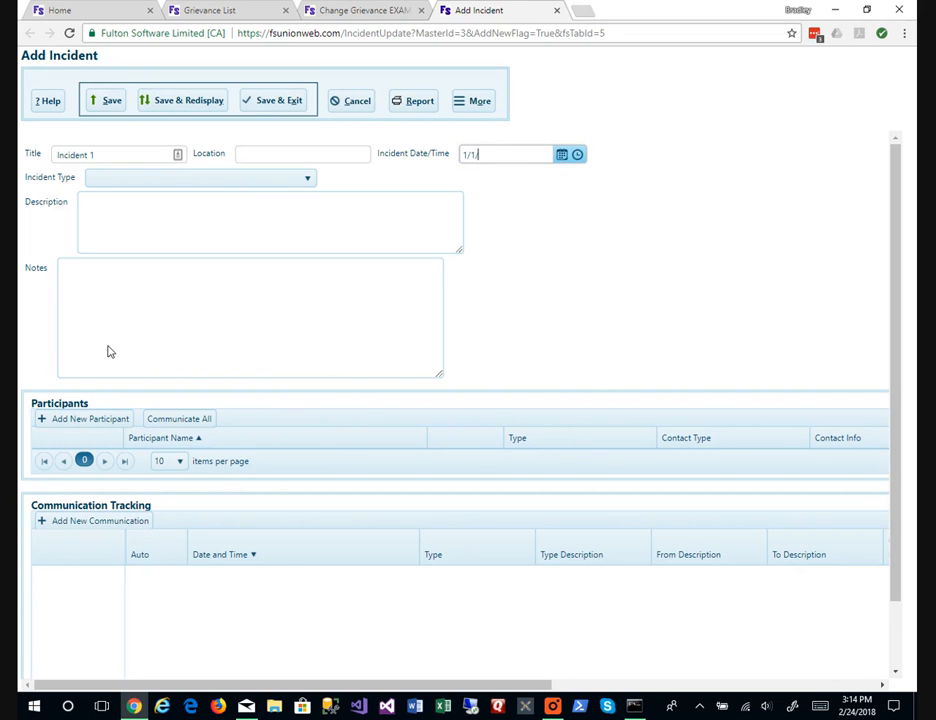
key("Tab")
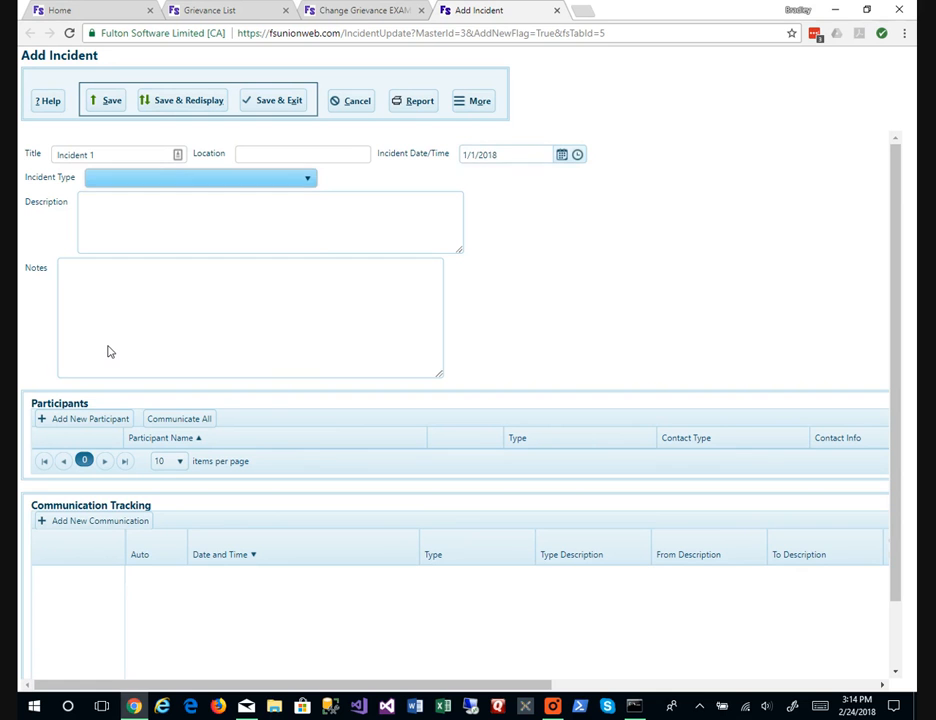
key("alt+Down")
key("Down")
key("Down")
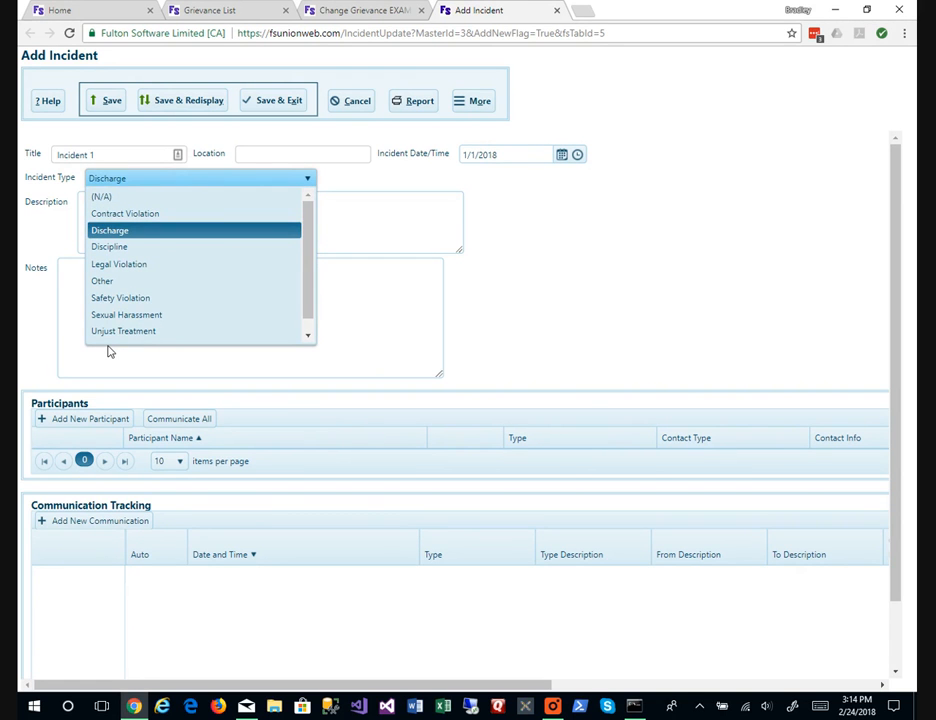
key("Return")
key("Tab")
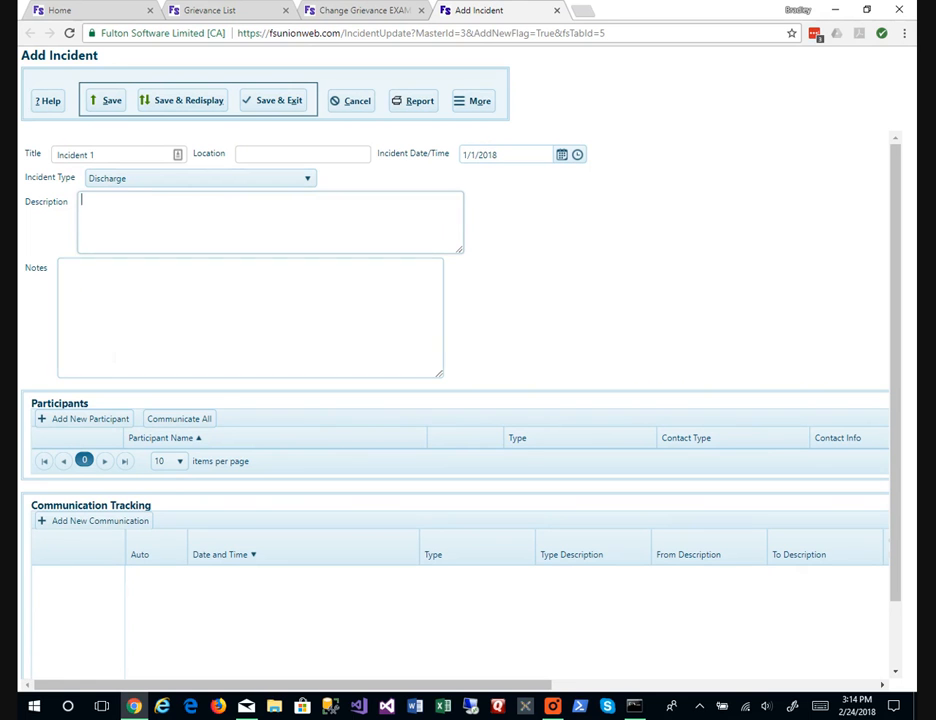
left_click(98, 419)
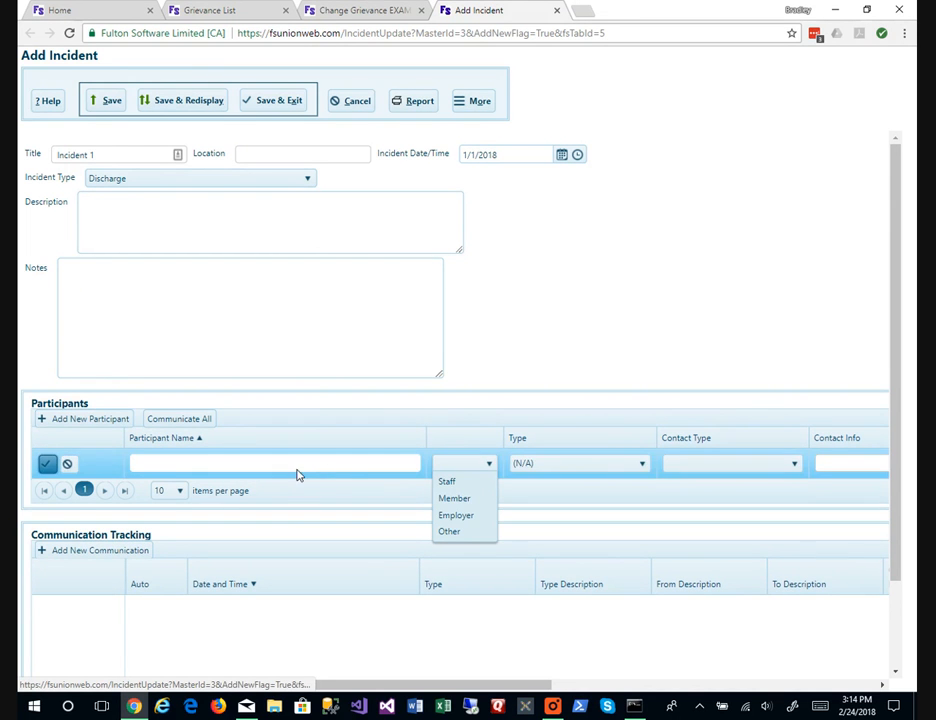
Add a member found by surname search as an Injured Party participant using their existing email.
left_click(461, 499)
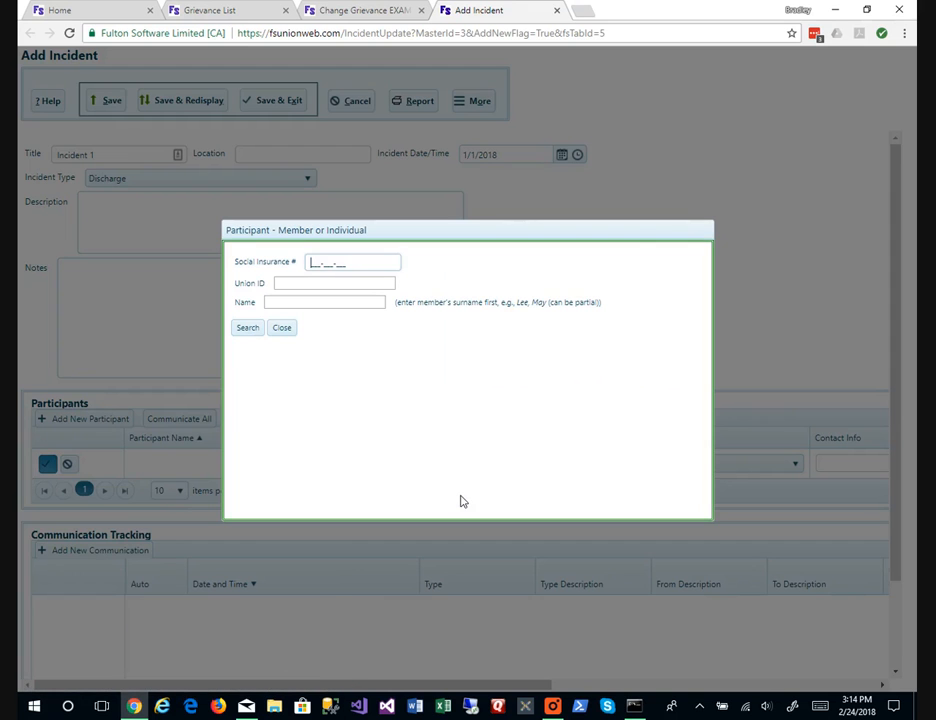
left_click(312, 262)
left_click(353, 302)
type("ATK")
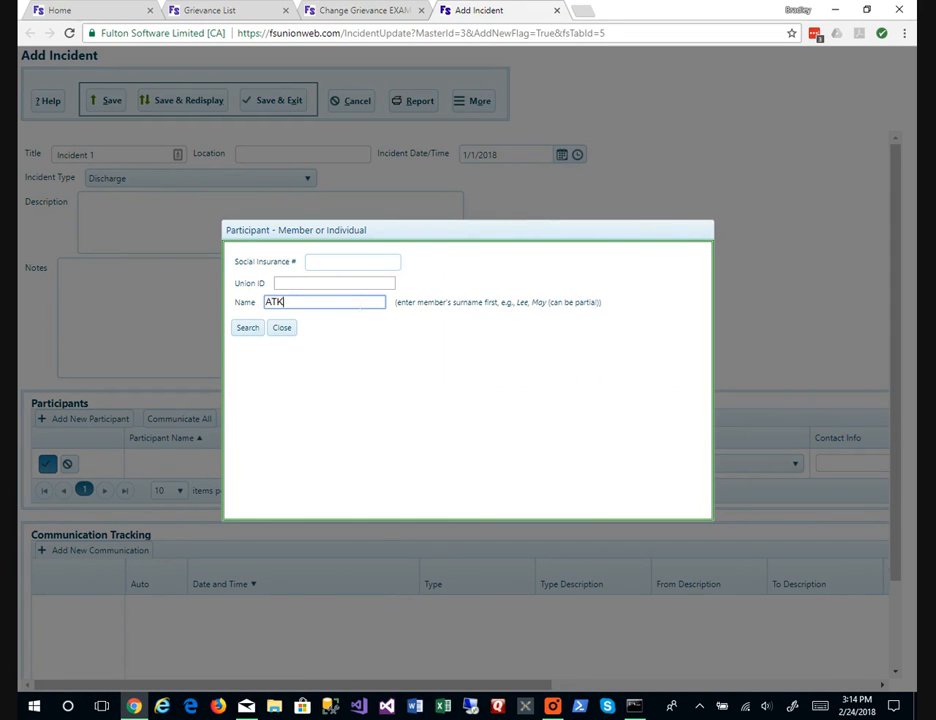
type("INSON")
key("Return")
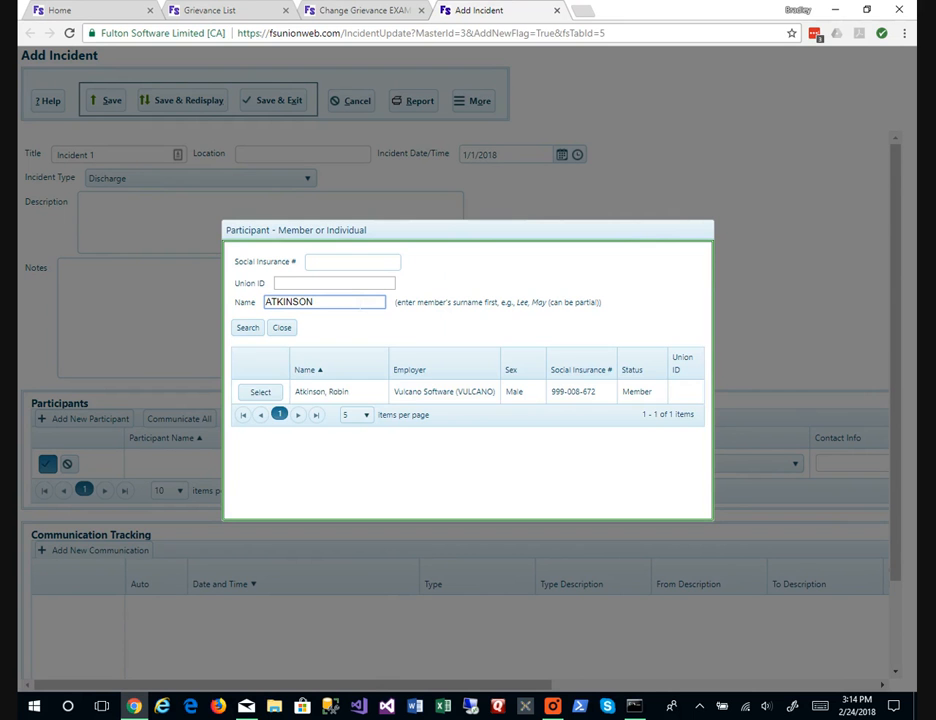
left_click(268, 394)
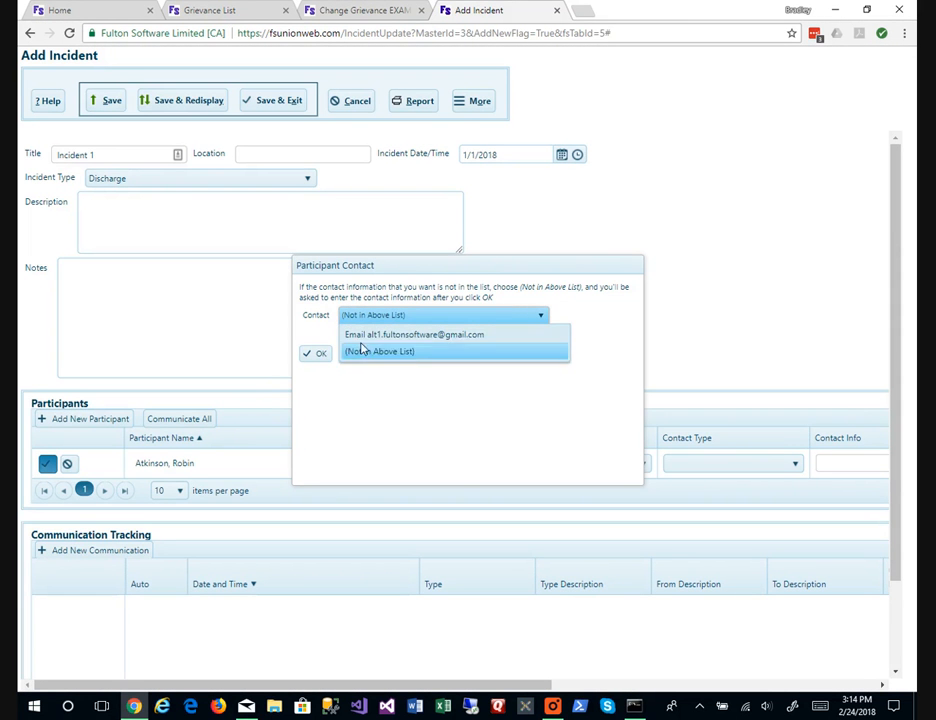
left_click(386, 336)
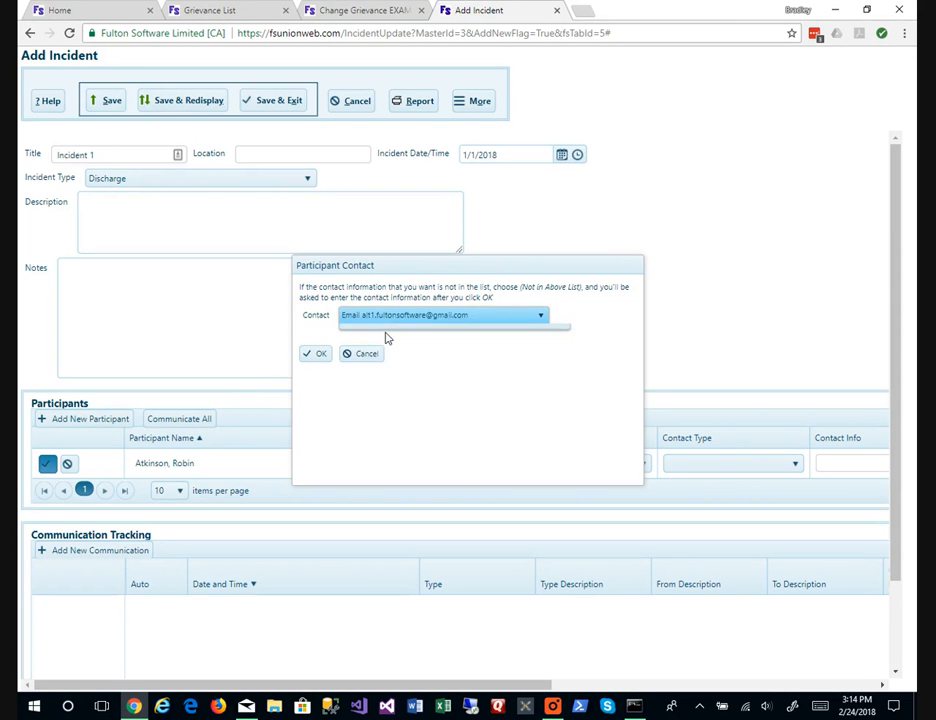
left_click(322, 354)
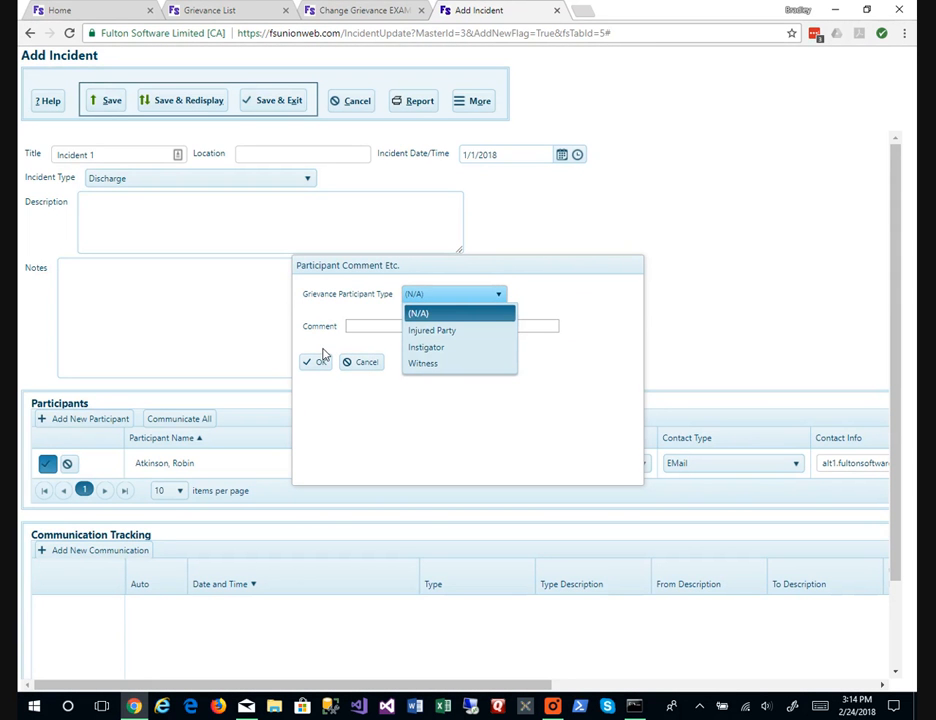
left_click(432, 330)
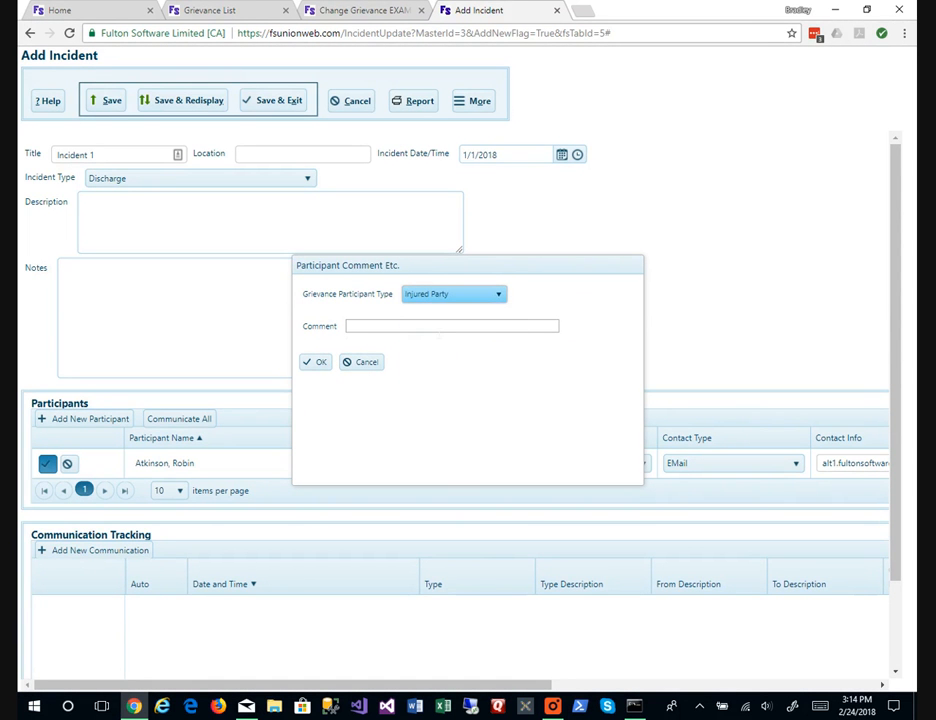
left_click(322, 364)
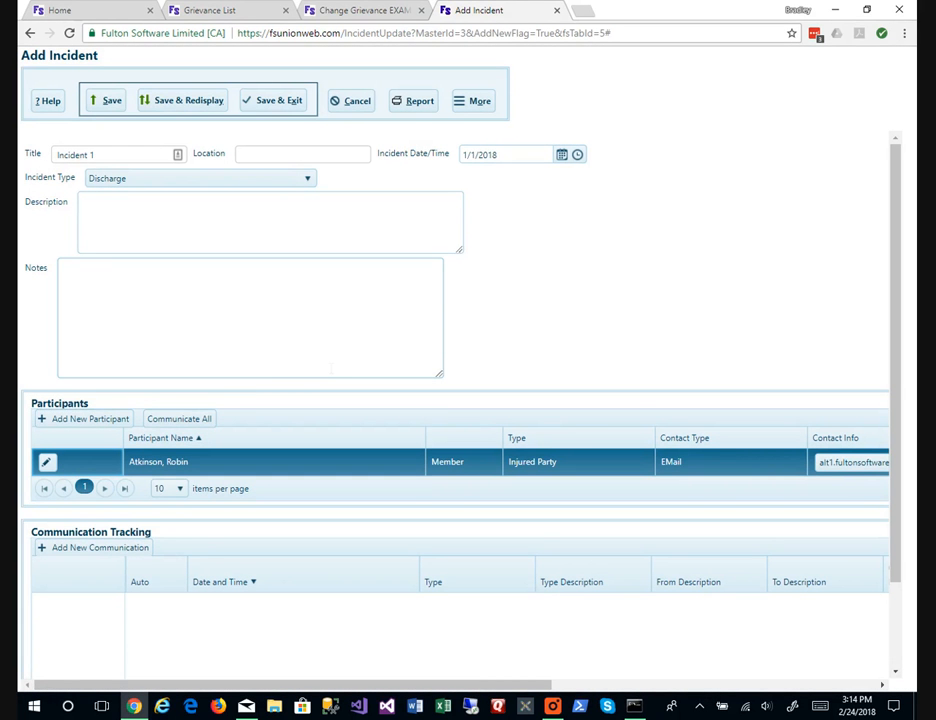